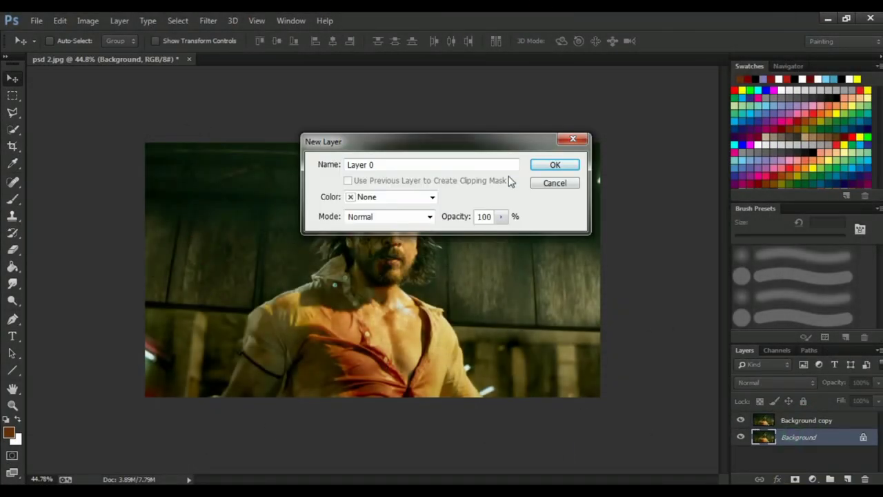
Unlock the photo as Layer 0 and fill the new Layer 1 with dark brown.
{"action": "key", "text": "Return"}
{"action": "left_click", "coordinate": [741, 420]}
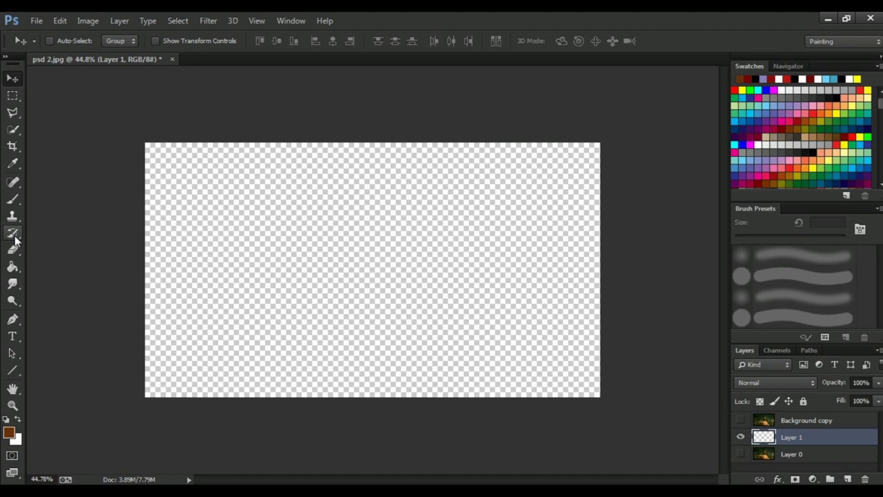
{"action": "left_click", "coordinate": [12, 266]}
{"action": "left_click", "coordinate": [341, 276]}
{"action": "left_click", "coordinate": [741, 420]}
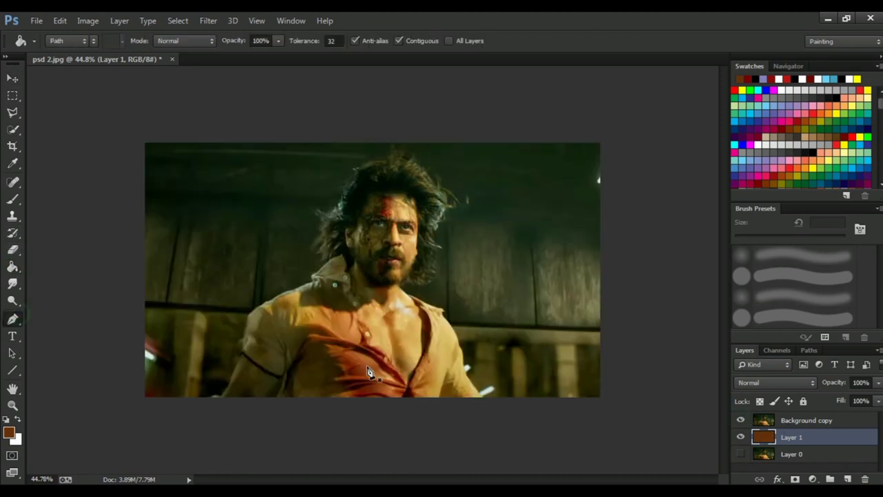
Load the closed pen outline around the man's hair and shoulders as a selection.
{"action": "scroll", "coordinate": [369, 373], "scroll_direction": "up", "scroll_amount": 5}
{"action": "scroll", "coordinate": [112, 347], "scroll_direction": "up", "scroll_amount": 2}
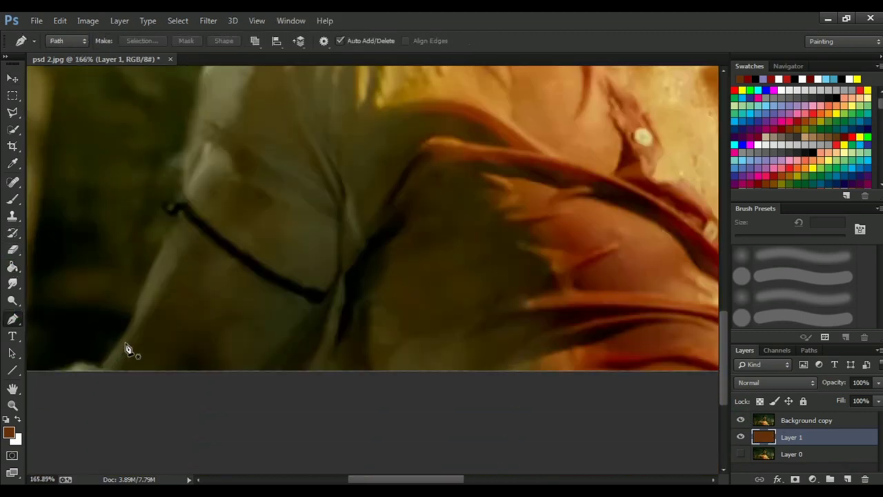
{"action": "scroll", "coordinate": [157, 356], "scroll_direction": "up", "scroll_amount": 1}
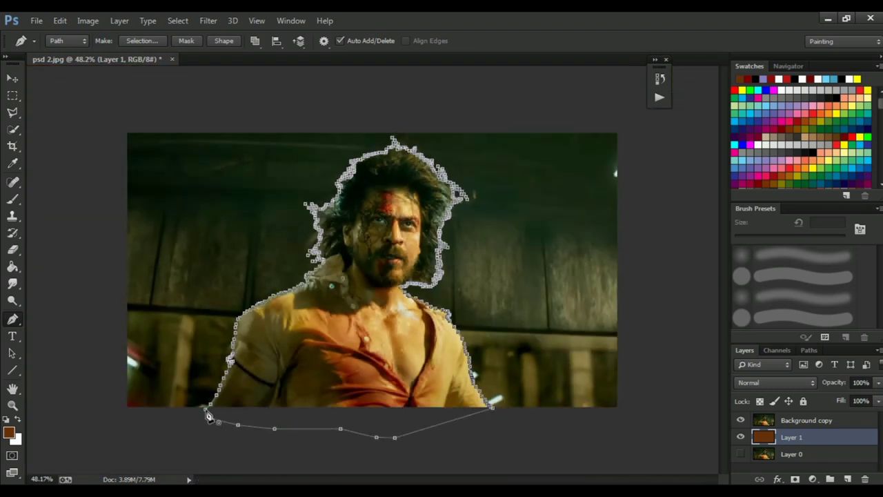
{"action": "key", "text": "ctrl+Return"}
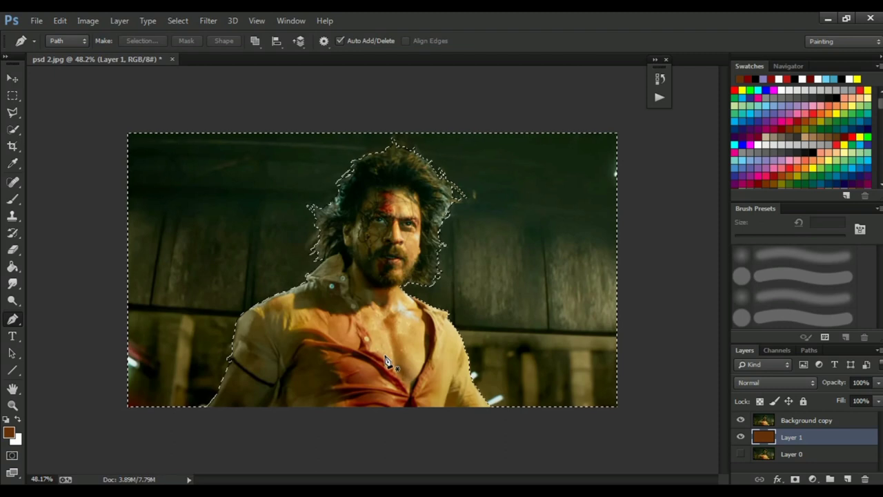
Delete everything around the man on Background copy, then deselect.
{"action": "key", "text": "Delete"}
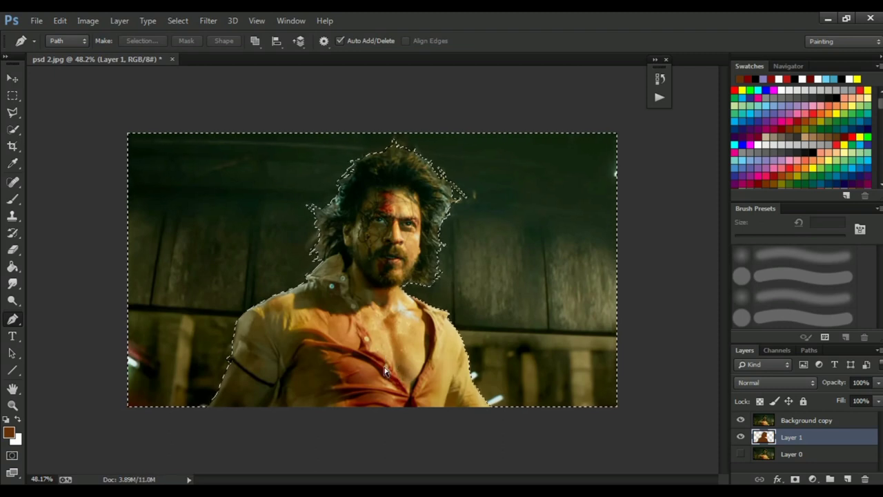
{"action": "left_click", "coordinate": [800, 420]}
{"action": "key", "text": "ctrl+z"}
{"action": "key", "text": "Delete"}
{"action": "key", "text": "ctrl+d"}
Duplicate the cut-out layer as Background copy 2 at the top of the stack.
{"action": "scroll", "coordinate": [539, 353], "scroll_direction": "up", "scroll_amount": 2, "text": "alt"}
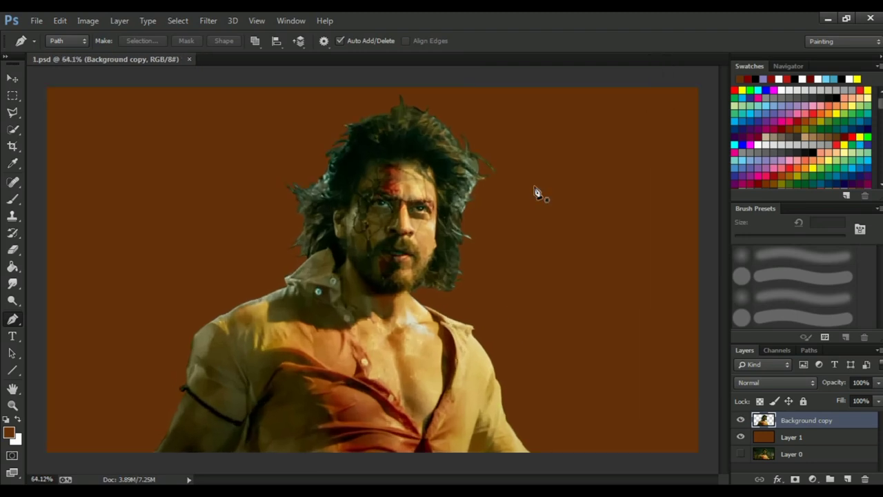
{"action": "key", "text": "ctrl+j"}
{"action": "left_click_drag", "start_coordinate": [766, 454], "coordinate": [795, 422]}
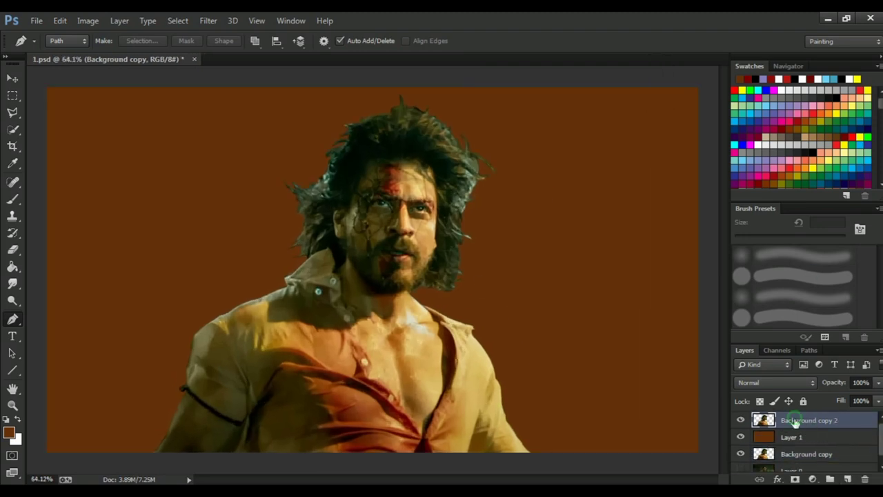
{"action": "scroll", "coordinate": [333, 186], "scroll_direction": "up", "scroll_amount": 3, "text": "alt"}
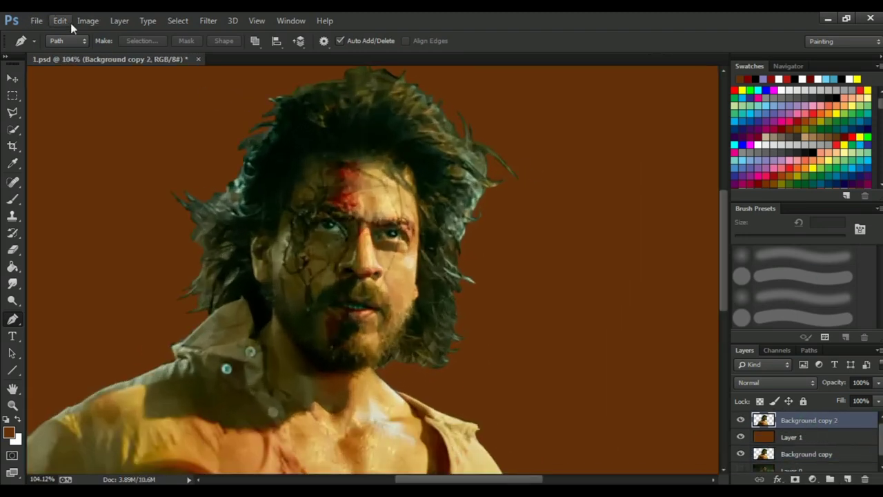
Lighten the portrait's midtones and highlights with Levels.
{"action": "left_click", "coordinate": [86, 20]}
{"action": "left_click", "coordinate": [248, 65]}
{"action": "left_click_drag", "start_coordinate": [703, 254], "coordinate": [701, 254]}
{"action": "left_click_drag", "start_coordinate": [785, 252], "coordinate": [781, 253]}
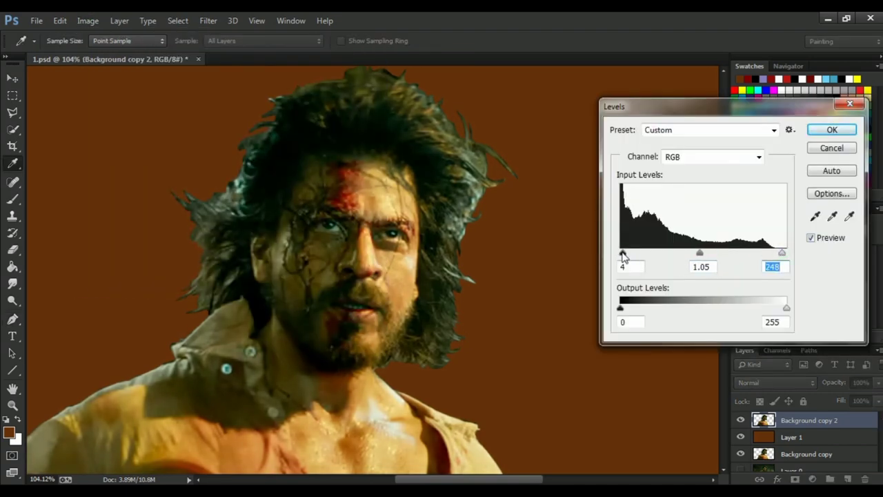
{"action": "left_click", "coordinate": [823, 136]}
Raise the portrait's contrast slightly with Brightness/Contrast.
{"action": "left_click", "coordinate": [86, 20]}
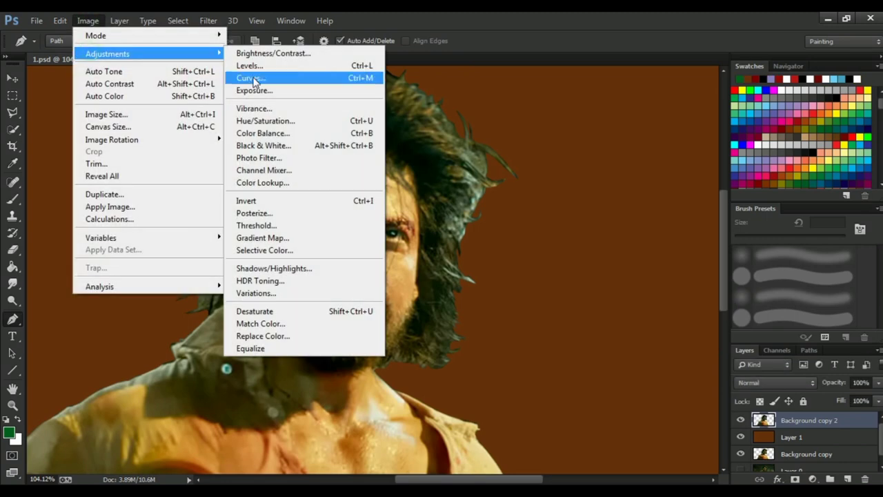
{"action": "left_click", "coordinate": [276, 53]}
{"action": "left_click_drag", "start_coordinate": [631, 183], "coordinate": [634, 186]}
{"action": "left_click", "coordinate": [736, 137]}
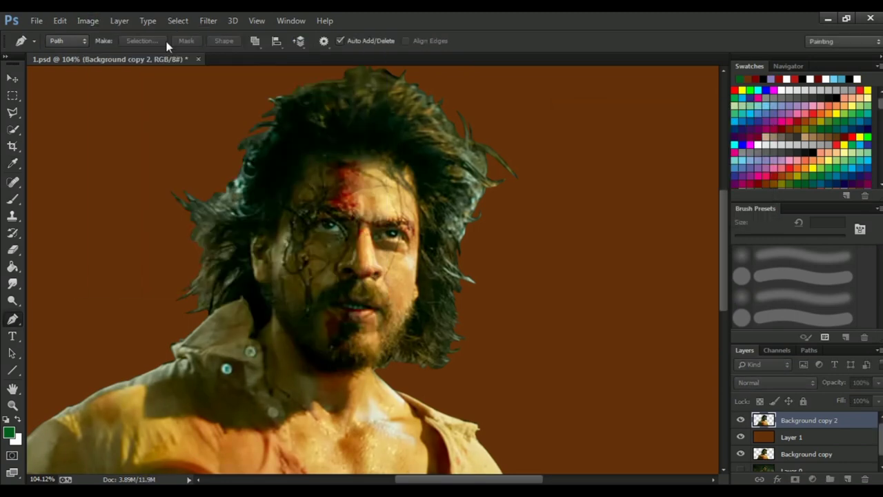
Boost the portrait's vibrance.
{"action": "left_click", "coordinate": [88, 21]}
{"action": "left_click", "coordinate": [262, 106]}
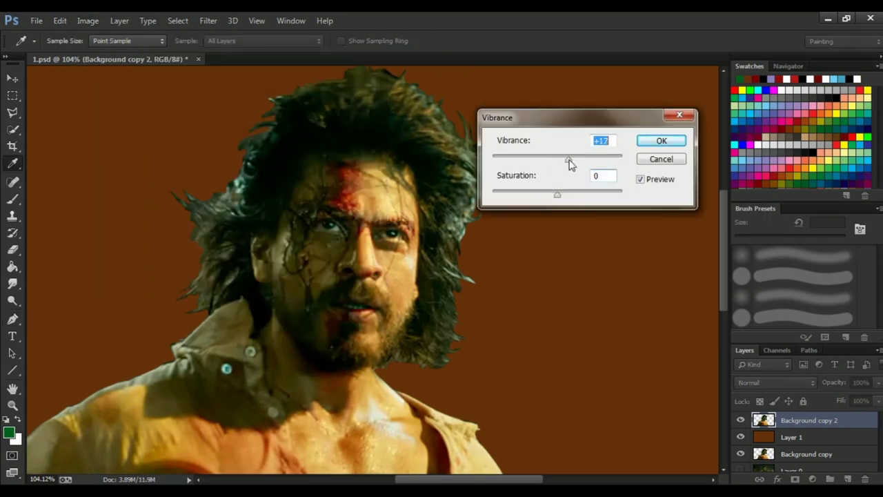
{"action": "left_click", "coordinate": [661, 141]}
{"action": "key", "text": "p"}
Rebalance the portrait's colours with Color Balance.
{"action": "left_click", "coordinate": [88, 21]}
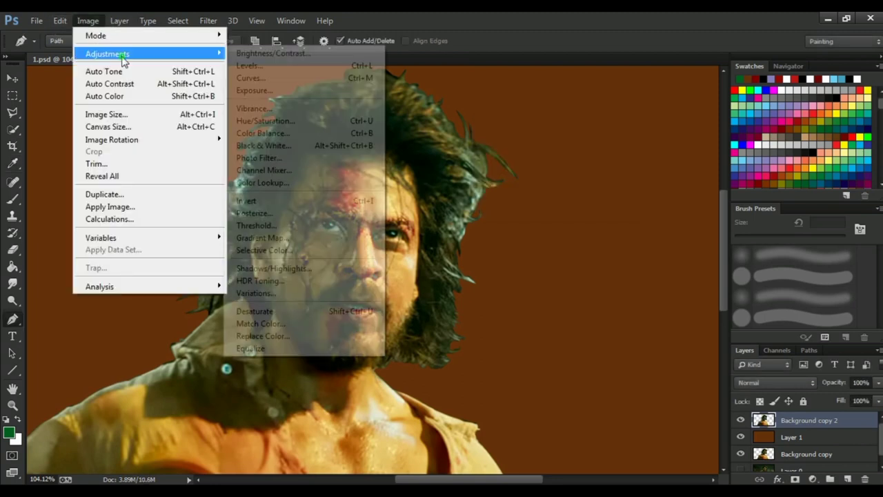
{"action": "left_click", "coordinate": [263, 133]}
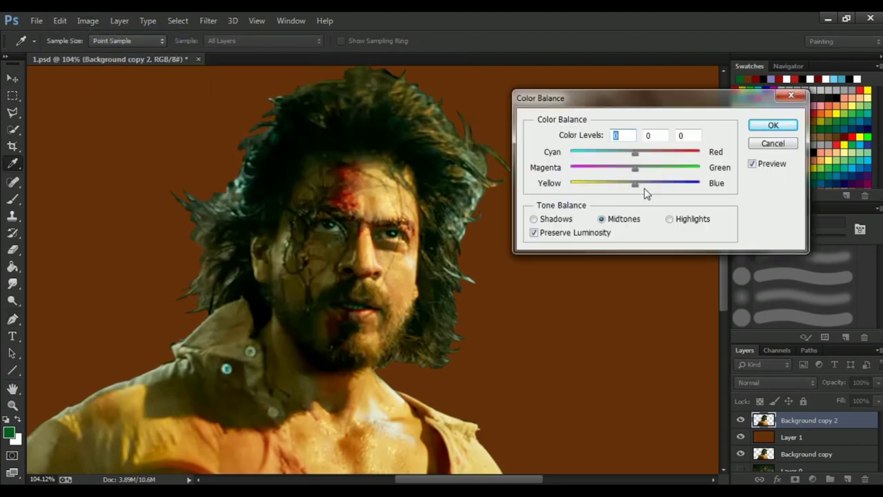
{"action": "left_click", "coordinate": [773, 125]}
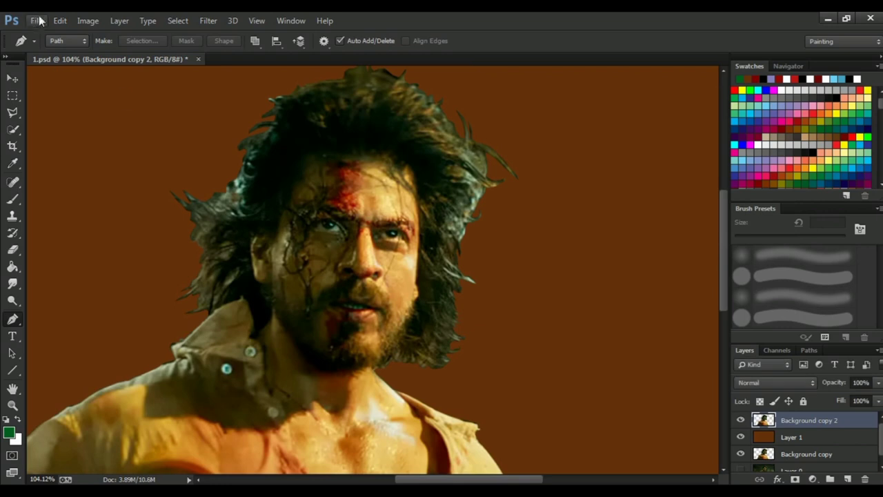
Sharpen the portrait with Unsharp Mask at 112%, 4.8 px radius, threshold 0.
{"action": "left_click", "coordinate": [205, 21]}
{"action": "mouse_move", "coordinate": [221, 214]}
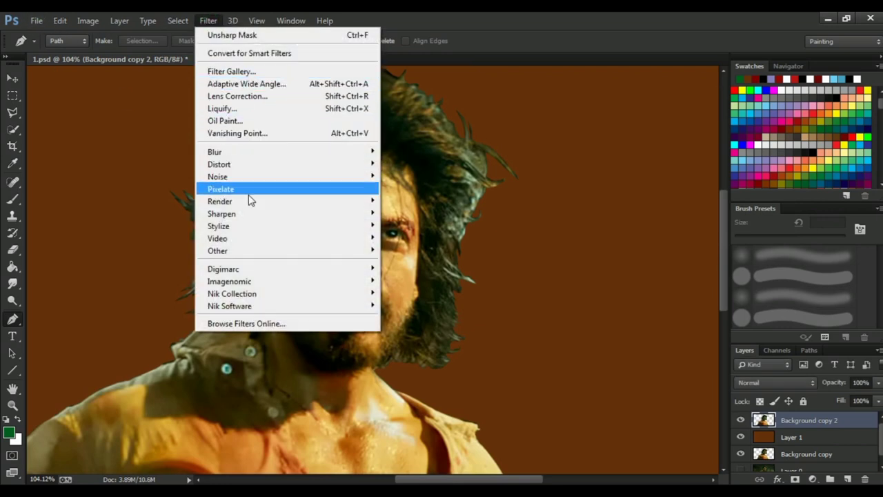
{"action": "left_click", "coordinate": [414, 274]}
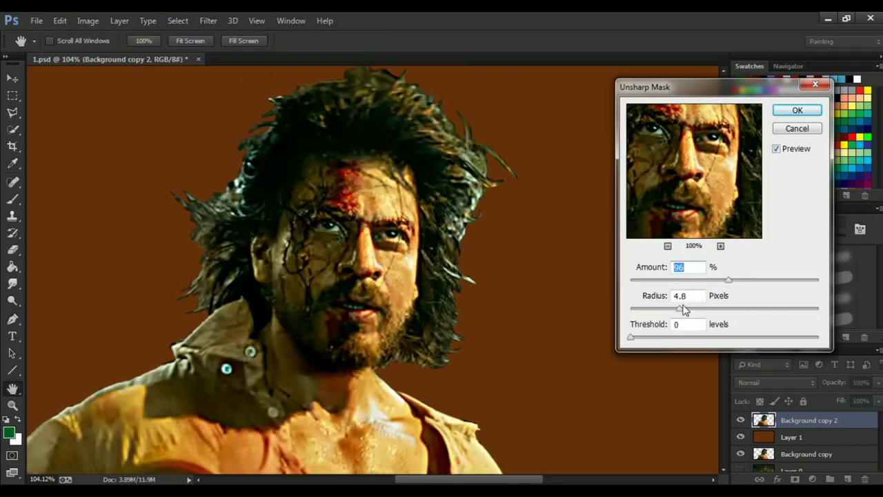
{"action": "left_click", "coordinate": [787, 112]}
{"action": "key", "text": "ctrl+0"}
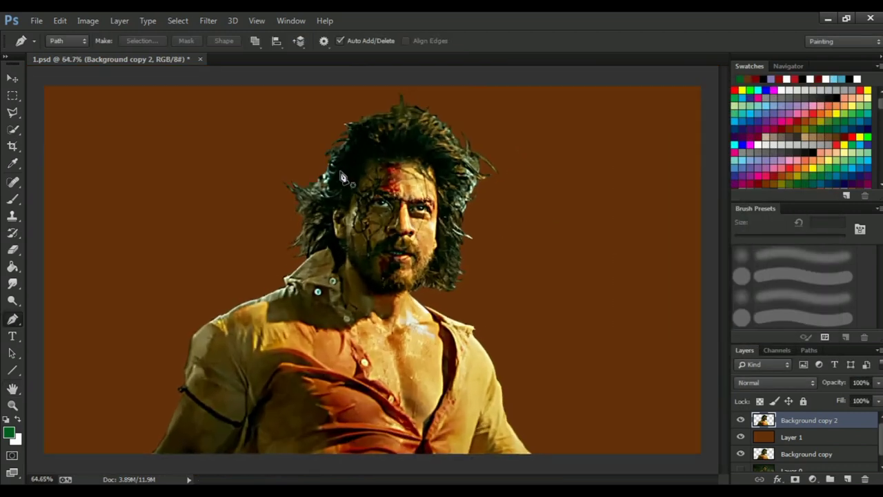
Smudge the cheek, beard and jaw down to the chin at 40% strength.
{"action": "left_click", "coordinate": [13, 285]}
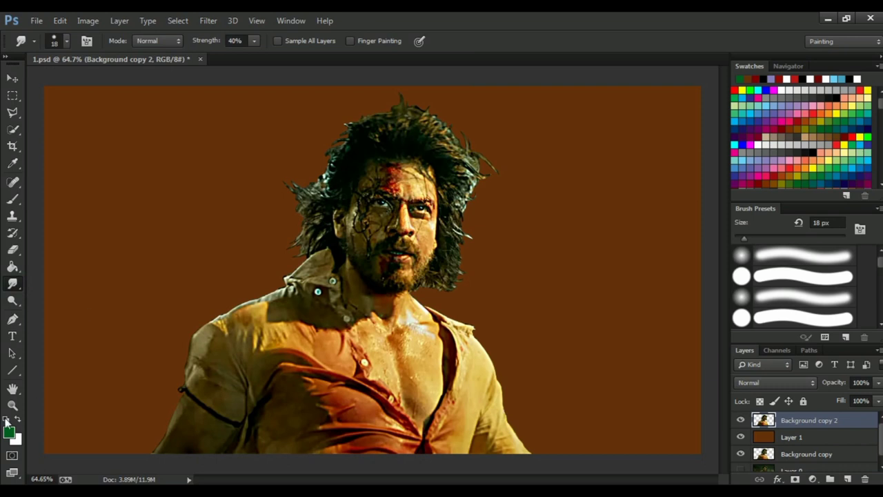
{"action": "scroll", "coordinate": [395, 210], "scroll_direction": "up", "scroll_amount": 2}
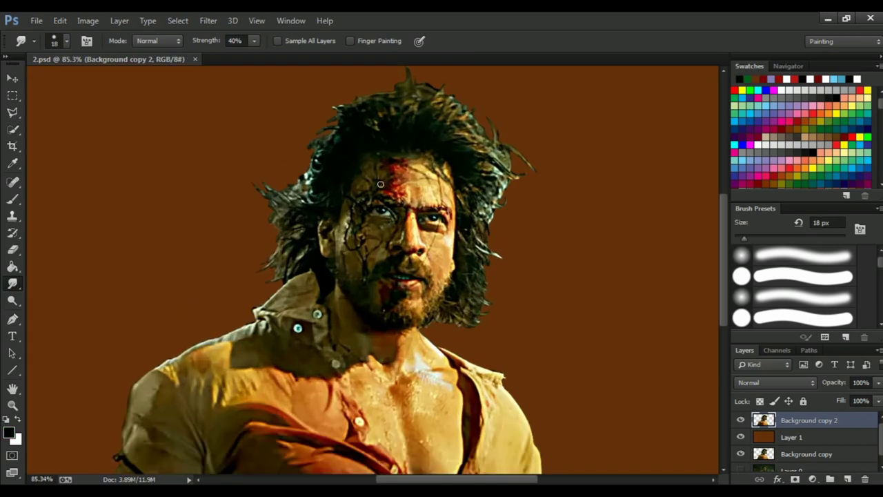
{"action": "scroll", "coordinate": [394, 178], "scroll_direction": "up", "scroll_amount": 3}
{"action": "scroll", "coordinate": [413, 164], "scroll_direction": "up", "scroll_amount": 3}
{"action": "scroll", "coordinate": [393, 188], "scroll_direction": "up", "scroll_amount": 1}
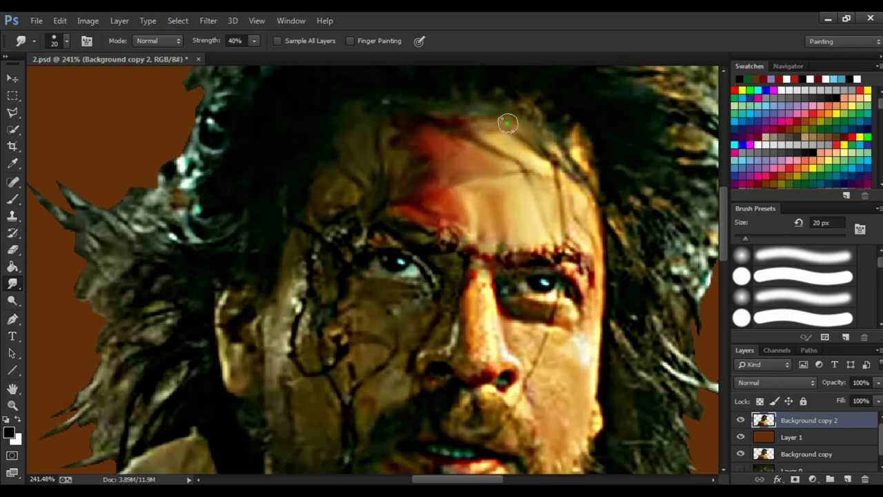
{"action": "scroll", "coordinate": [445, 223], "scroll_direction": "down", "scroll_amount": 2}
{"action": "scroll", "coordinate": [441, 123], "scroll_direction": "right", "scroll_amount": 3}
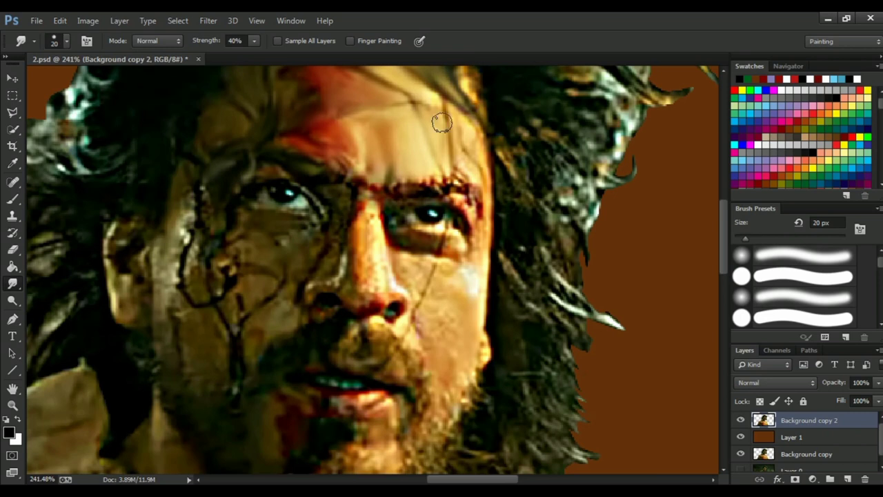
{"action": "scroll", "coordinate": [386, 199], "scroll_direction": "up", "scroll_amount": 2}
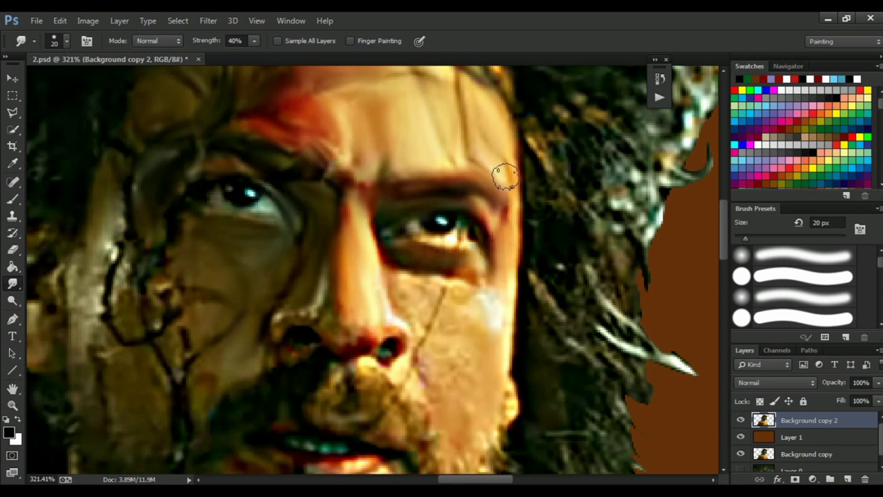
{"action": "scroll", "coordinate": [413, 289], "scroll_direction": "down", "scroll_amount": 4}
{"action": "scroll", "coordinate": [290, 312], "scroll_direction": "up", "scroll_amount": 4}
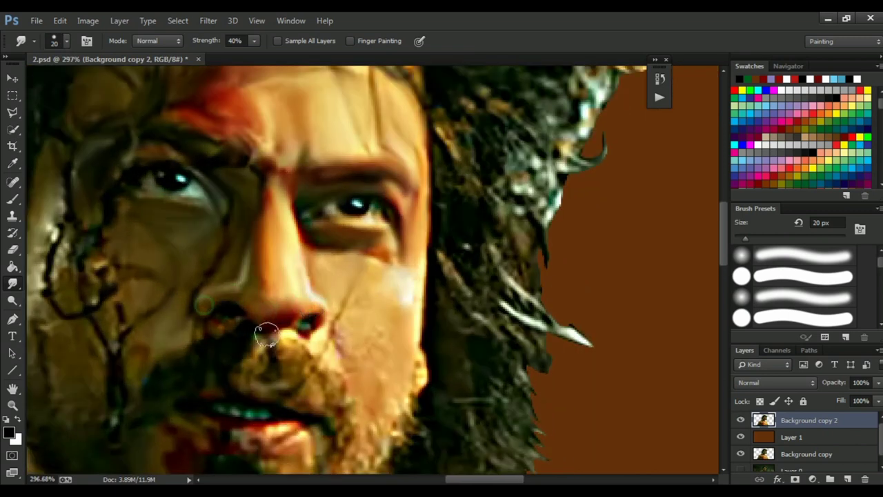
{"action": "scroll", "coordinate": [99, 238], "scroll_direction": "down", "scroll_amount": 3}
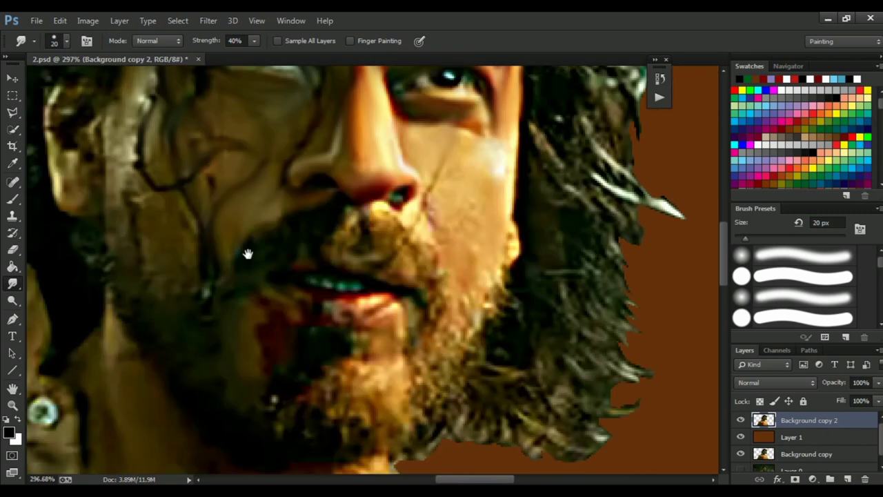
{"action": "scroll", "coordinate": [139, 186], "scroll_direction": "up", "scroll_amount": 2}
{"action": "scroll", "coordinate": [90, 276], "scroll_direction": "down", "scroll_amount": 3}
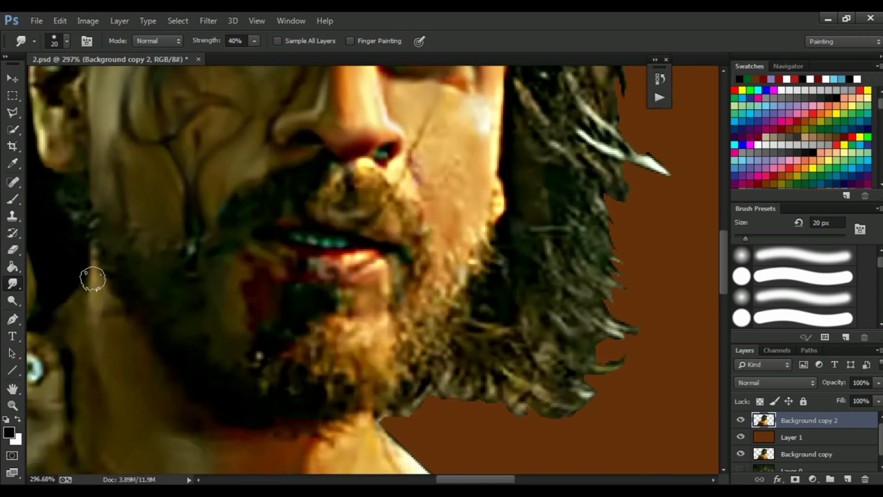
{"action": "scroll", "coordinate": [384, 254], "scroll_direction": "up", "scroll_amount": 2}
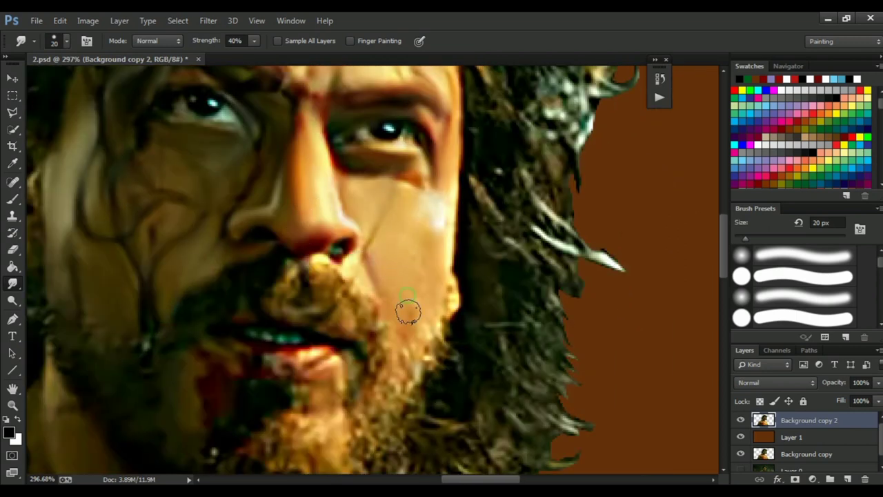
{"action": "left_click_drag", "start_coordinate": [407, 312], "coordinate": [336, 318]}
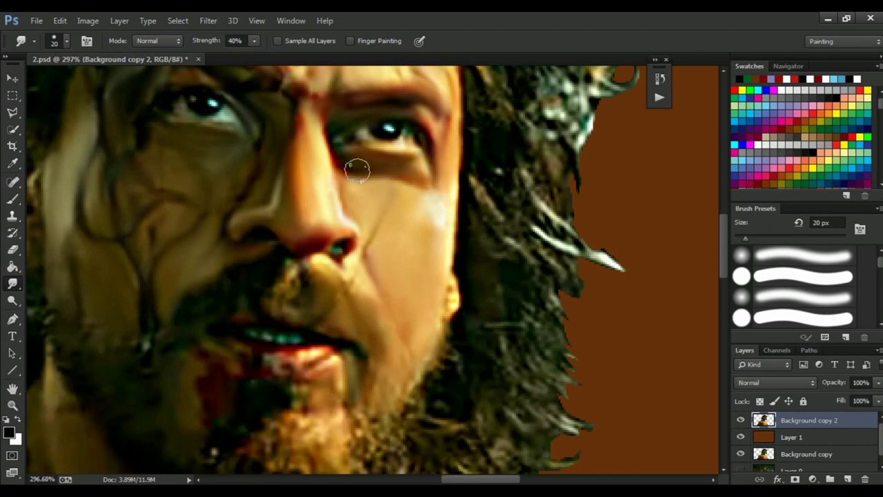
{"action": "scroll", "coordinate": [188, 304], "scroll_direction": "left", "scroll_amount": 3}
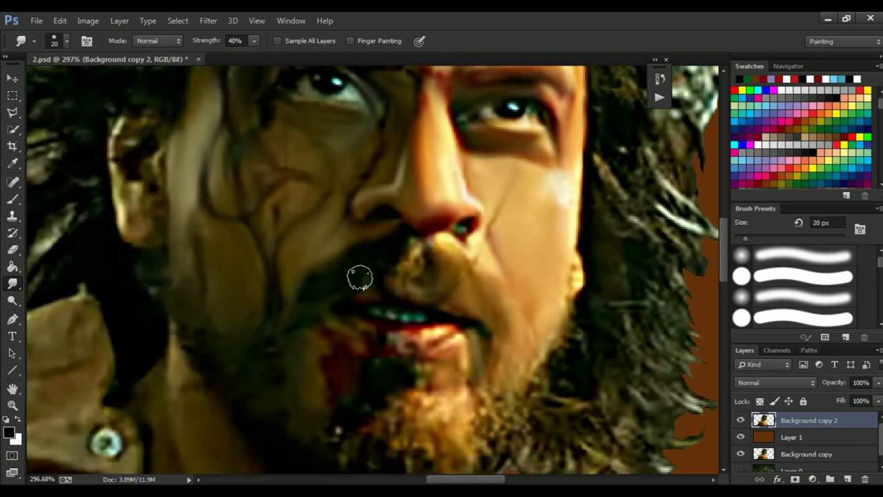
{"action": "left_click_drag", "start_coordinate": [517, 363], "coordinate": [411, 433]}
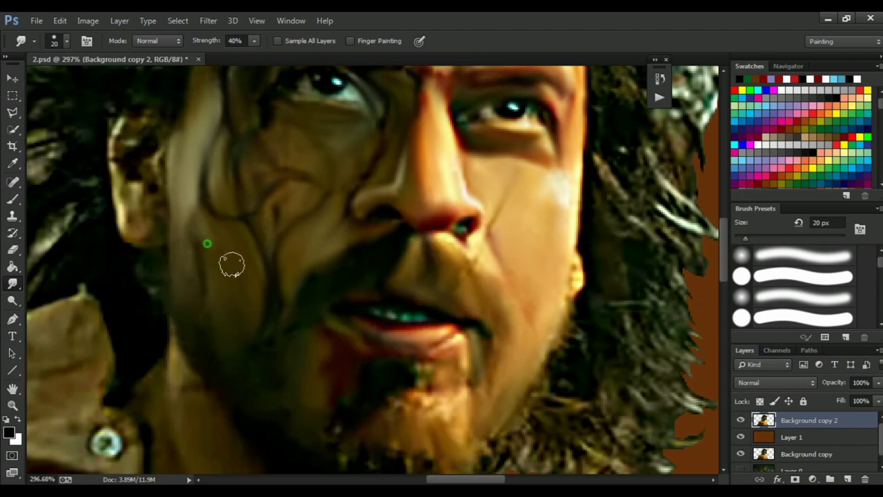
Smudge the hair beside the face, crown and right side into flowing strands.
{"action": "scroll", "coordinate": [409, 268], "scroll_direction": "down", "scroll_amount": 3}
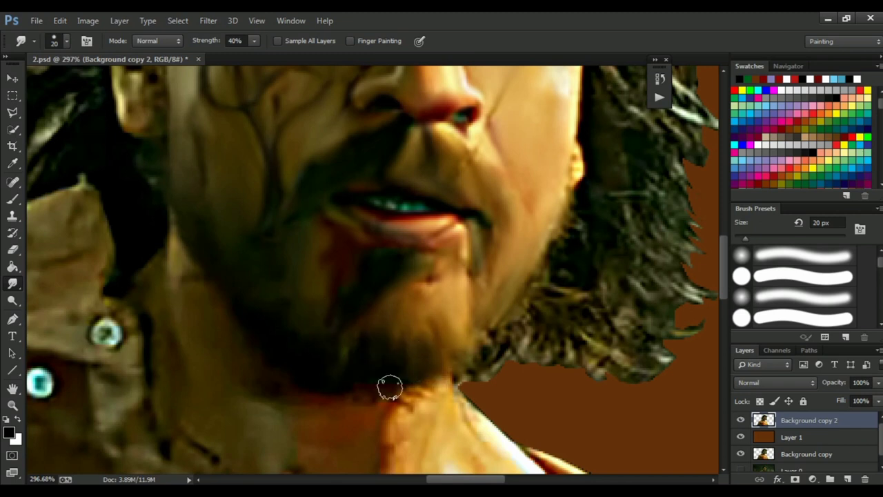
{"action": "scroll", "coordinate": [233, 158], "scroll_direction": "up", "scroll_amount": 3}
{"action": "scroll", "coordinate": [274, 181], "scroll_direction": "down", "scroll_amount": 1}
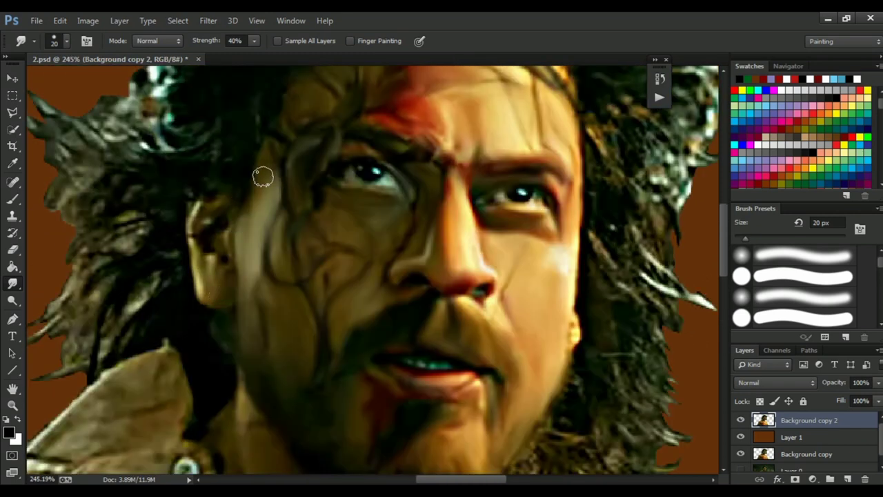
{"action": "scroll", "coordinate": [498, 243], "scroll_direction": "up", "scroll_amount": 1}
{"action": "scroll", "coordinate": [613, 243], "scroll_direction": "down", "scroll_amount": 3}
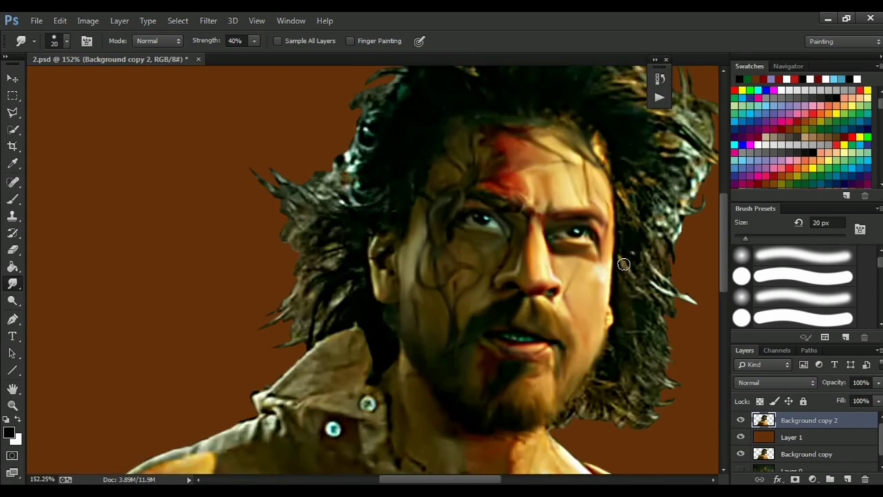
{"action": "scroll", "coordinate": [433, 266], "scroll_direction": "up", "scroll_amount": 3}
{"action": "mouse_move", "coordinate": [574, 237]}
{"action": "left_mouse_down"}
{"action": "mouse_move", "coordinate": [548, 138]}
{"action": "mouse_move", "coordinate": [584, 310]}
{"action": "left_mouse_up"}
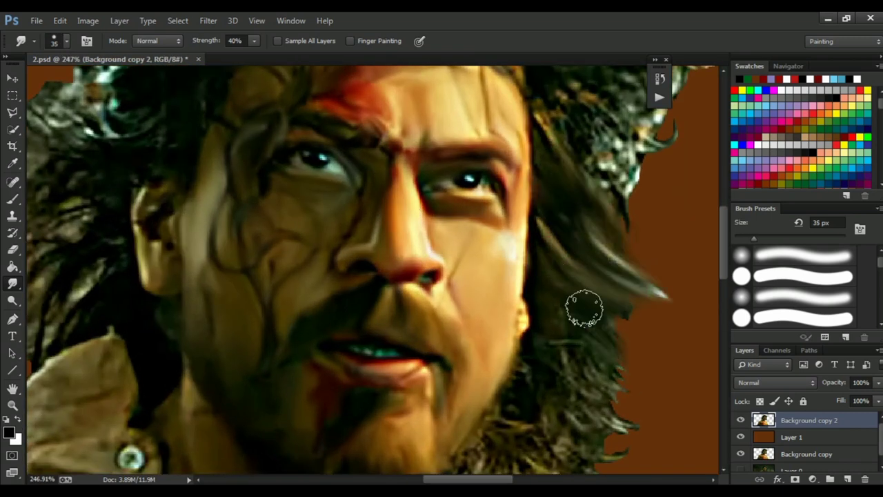
{"action": "scroll", "coordinate": [548, 300], "scroll_direction": "down", "scroll_amount": 2}
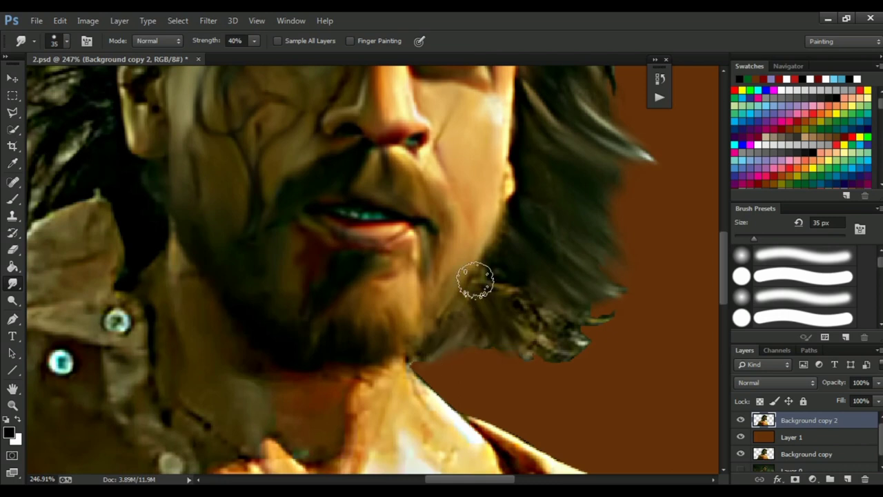
{"action": "scroll", "coordinate": [613, 318], "scroll_direction": "up", "scroll_amount": 4}
{"action": "left_click_drag", "start_coordinate": [532, 237], "coordinate": [554, 175]}
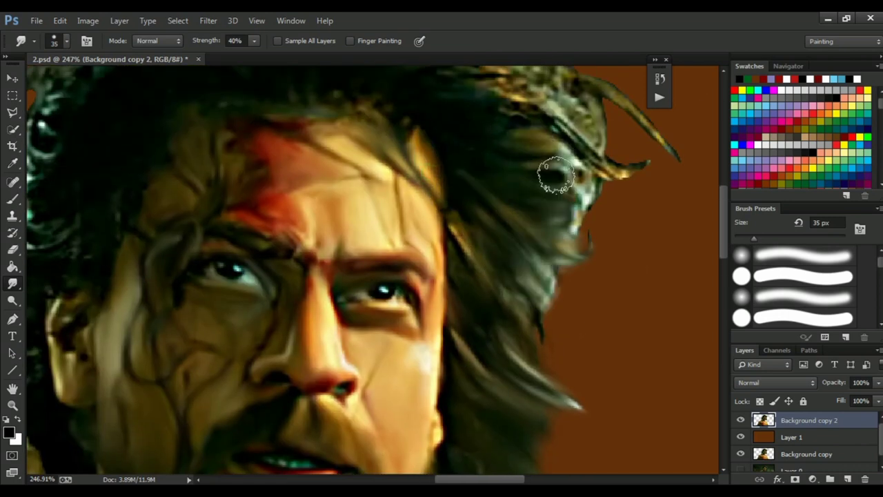
{"action": "scroll", "coordinate": [554, 175], "scroll_direction": "up", "scroll_amount": 3}
{"action": "mouse_move", "coordinate": [399, 260]}
{"action": "left_mouse_down"}
{"action": "mouse_move", "coordinate": [467, 299]}
{"action": "mouse_move", "coordinate": [526, 239]}
{"action": "left_mouse_up"}
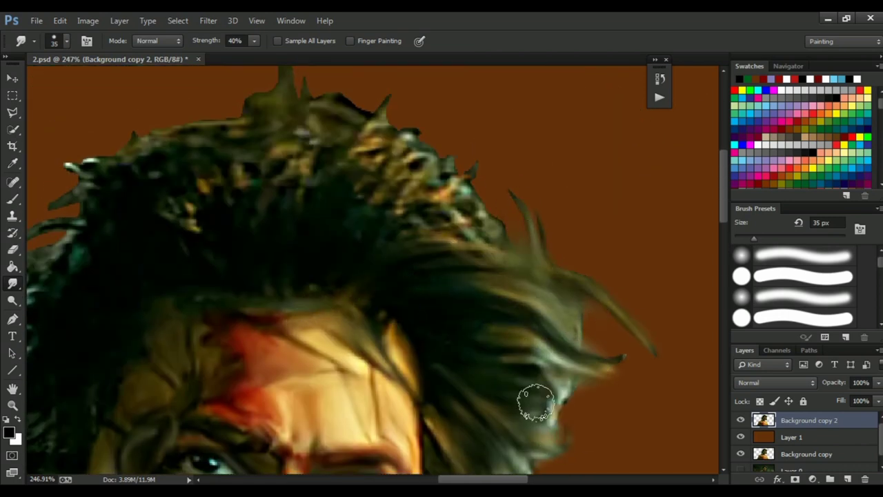
{"action": "left_click_drag", "start_coordinate": [167, 161], "coordinate": [483, 245]}
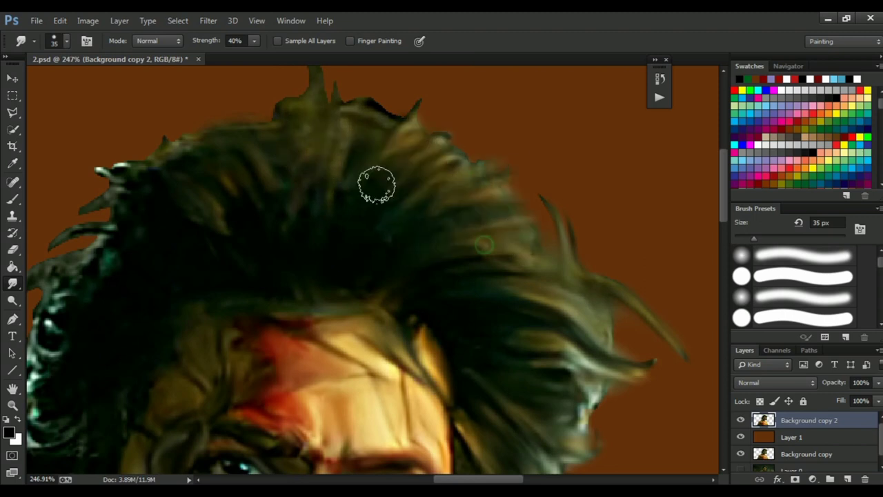
{"action": "scroll", "coordinate": [376, 185], "scroll_direction": "up", "scroll_amount": 2}
{"action": "scroll", "coordinate": [237, 217], "scroll_direction": "down", "scroll_amount": 2}
{"action": "scroll", "coordinate": [236, 216], "scroll_direction": "left", "scroll_amount": 3}
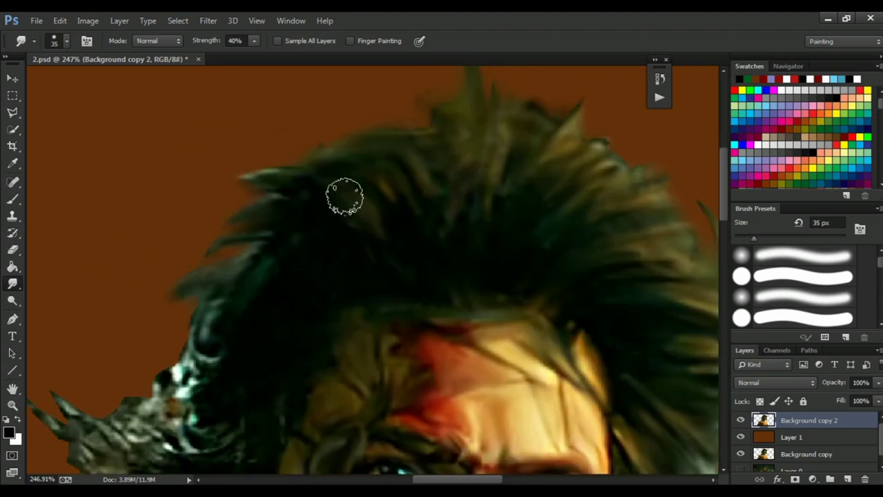
{"action": "scroll", "coordinate": [345, 197], "scroll_direction": "down", "scroll_amount": 5}
{"action": "scroll", "coordinate": [211, 221], "scroll_direction": "down", "scroll_amount": 1}
{"action": "scroll", "coordinate": [233, 202], "scroll_direction": "left", "scroll_amount": 3}
{"action": "scroll", "coordinate": [233, 203], "scroll_direction": "right", "scroll_amount": 2}
{"action": "left_click_drag", "start_coordinate": [387, 241], "coordinate": [262, 356]}
Smudge the dark shirt fold, collar highlights and left shirt folds into painted strokes.
{"action": "key", "text": "ctrl+0"}
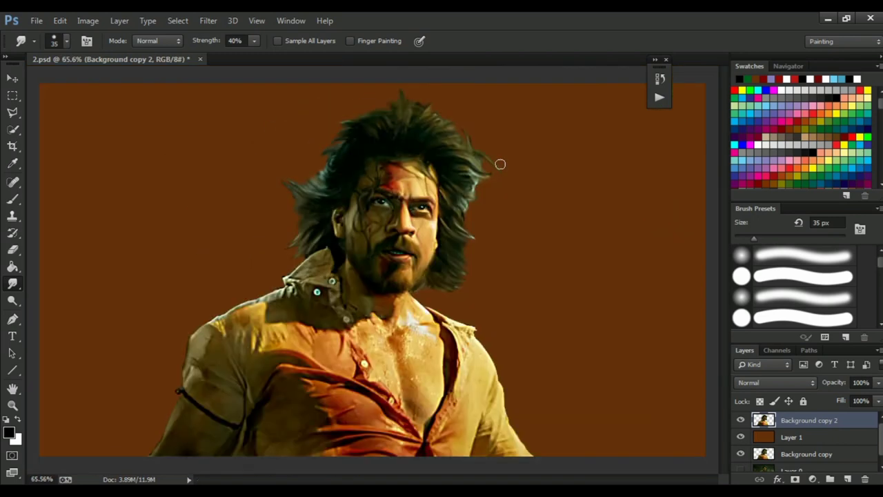
{"action": "scroll", "coordinate": [500, 164], "scroll_direction": "up", "scroll_amount": 5}
{"action": "scroll", "coordinate": [623, 191], "scroll_direction": "up", "scroll_amount": 1}
{"action": "scroll", "coordinate": [443, 306], "scroll_direction": "down", "scroll_amount": 4}
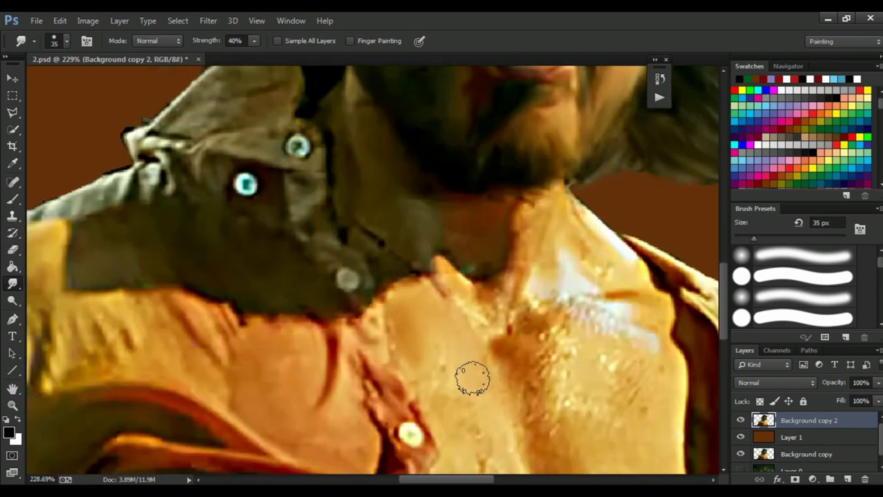
{"action": "scroll", "coordinate": [472, 378], "scroll_direction": "down", "scroll_amount": 3}
{"action": "scroll", "coordinate": [444, 329], "scroll_direction": "right", "scroll_amount": 1}
{"action": "scroll", "coordinate": [436, 279], "scroll_direction": "up", "scroll_amount": 4}
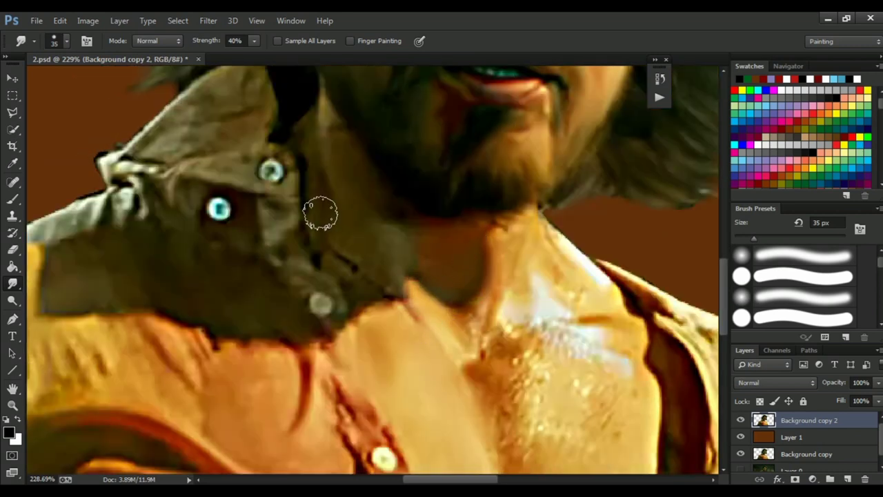
{"action": "scroll", "coordinate": [483, 266], "scroll_direction": "down", "scroll_amount": 1}
{"action": "scroll", "coordinate": [483, 266], "scroll_direction": "right", "scroll_amount": 3}
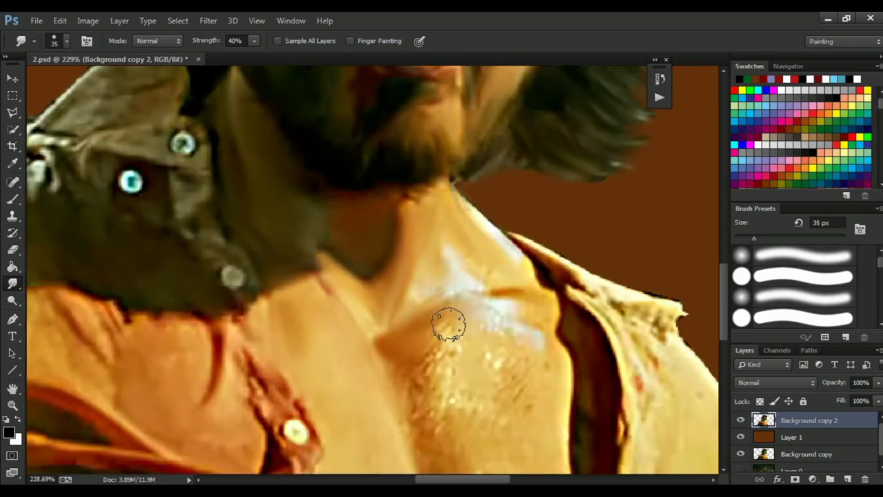
{"action": "scroll", "coordinate": [449, 324], "scroll_direction": "down", "scroll_amount": 2}
{"action": "scroll", "coordinate": [428, 249], "scroll_direction": "right", "scroll_amount": 2}
{"action": "scroll", "coordinate": [439, 266], "scroll_direction": "down", "scroll_amount": 3}
{"action": "scroll", "coordinate": [404, 279], "scroll_direction": "right", "scroll_amount": 1}
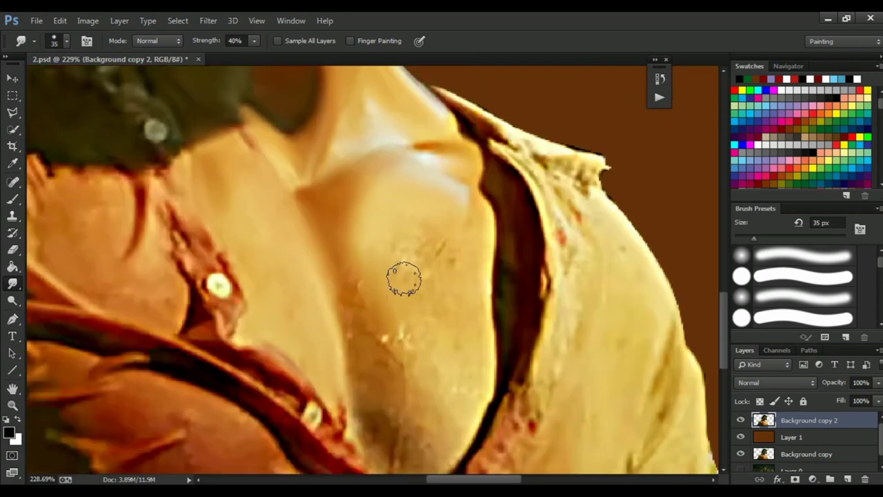
{"action": "scroll", "coordinate": [370, 261], "scroll_direction": "down", "scroll_amount": 5}
{"action": "scroll", "coordinate": [359, 248], "scroll_direction": "right", "scroll_amount": 2}
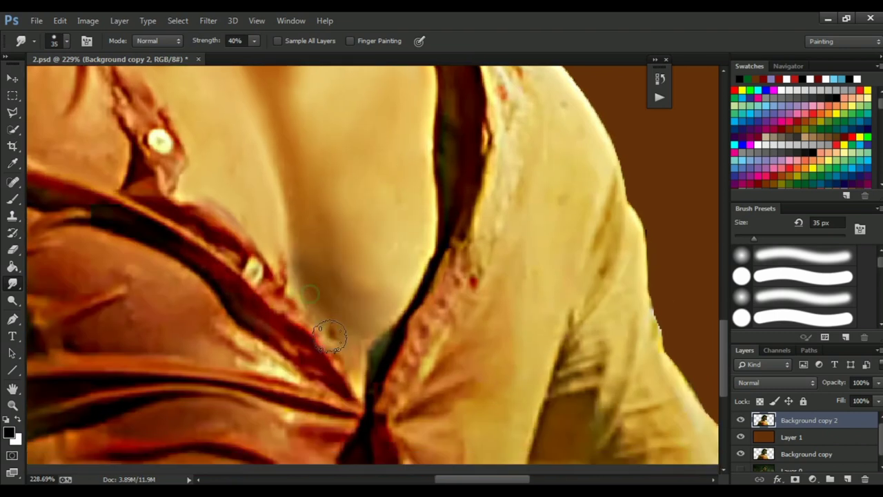
{"action": "scroll", "coordinate": [289, 158], "scroll_direction": "up", "scroll_amount": 3}
{"action": "scroll", "coordinate": [344, 276], "scroll_direction": "down", "scroll_amount": 3}
{"action": "scroll", "coordinate": [400, 345], "scroll_direction": "right", "scroll_amount": 2}
{"action": "scroll", "coordinate": [386, 331], "scroll_direction": "down", "scroll_amount": 3}
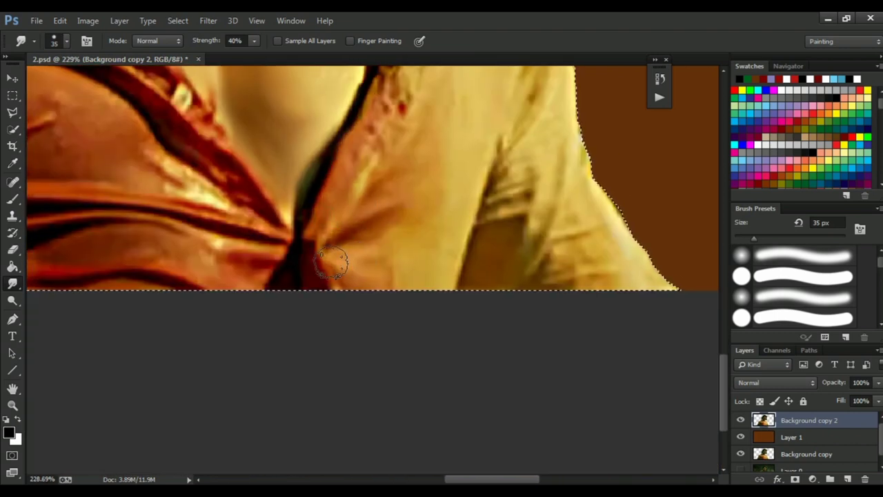
{"action": "scroll", "coordinate": [414, 138], "scroll_direction": "up", "scroll_amount": 3}
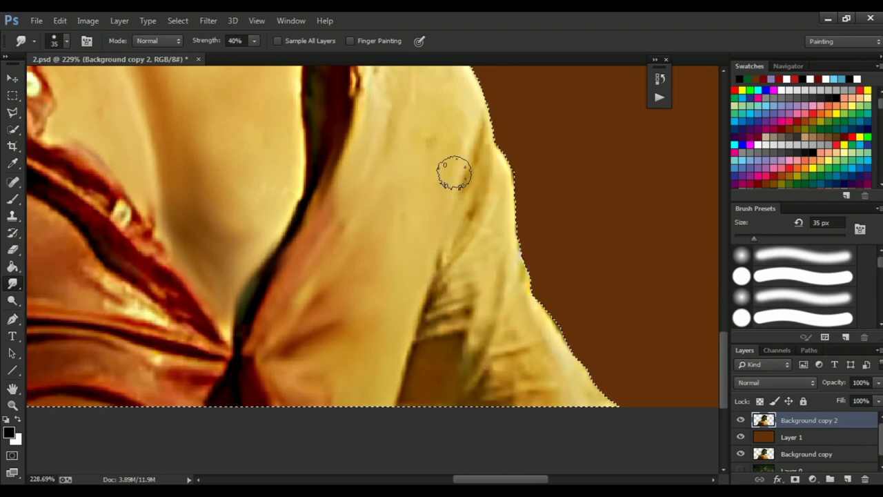
{"action": "scroll", "coordinate": [453, 172], "scroll_direction": "up", "scroll_amount": 2}
{"action": "scroll", "coordinate": [324, 207], "scroll_direction": "up", "scroll_amount": 7}
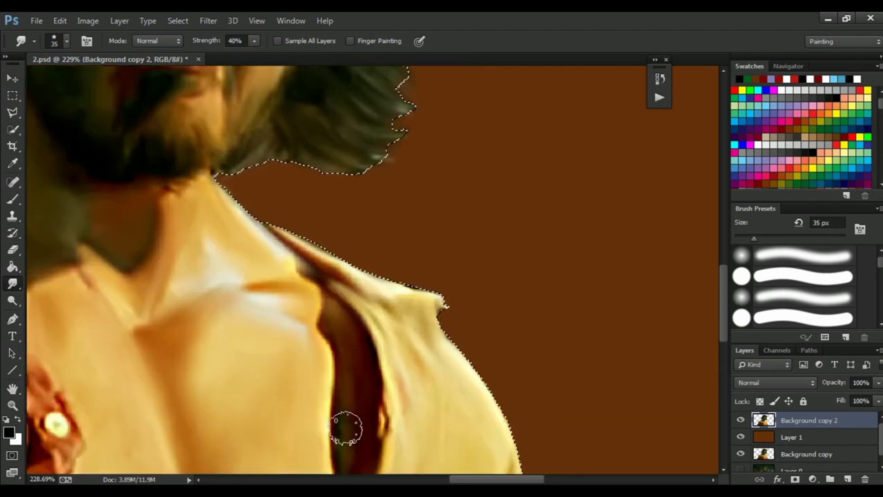
{"action": "scroll", "coordinate": [345, 424], "scroll_direction": "down", "scroll_amount": 5}
{"action": "scroll", "coordinate": [345, 423], "scroll_direction": "left", "scroll_amount": 2}
{"action": "scroll", "coordinate": [451, 319], "scroll_direction": "down", "scroll_amount": 3}
{"action": "scroll", "coordinate": [428, 249], "scroll_direction": "down", "scroll_amount": 3}
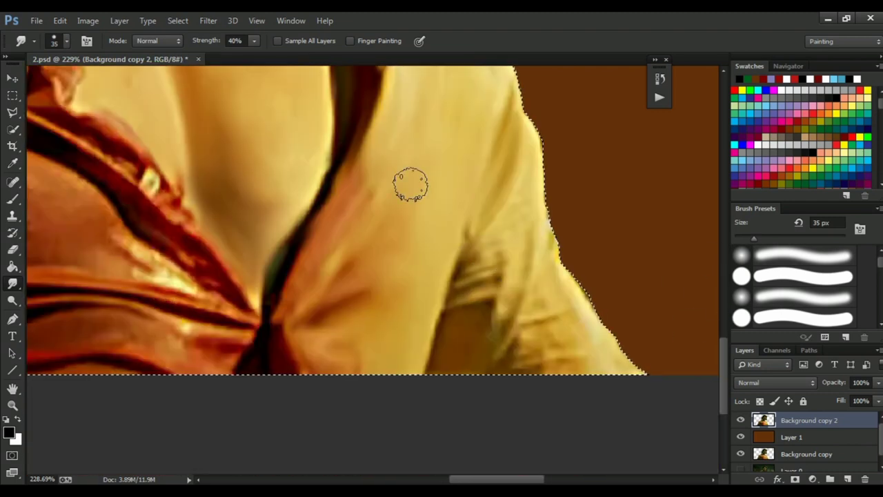
{"action": "left_click_drag", "start_coordinate": [462, 322], "coordinate": [513, 355]}
{"action": "left_click_drag", "start_coordinate": [476, 248], "coordinate": [455, 303]}
{"action": "mouse_move", "coordinate": [149, 255]}
{"action": "left_mouse_down"}
{"action": "mouse_move", "coordinate": [179, 275]}
{"action": "mouse_move", "coordinate": [170, 196]}
{"action": "mouse_move", "coordinate": [124, 158]}
{"action": "left_mouse_up"}
{"action": "left_click_drag", "start_coordinate": [207, 256], "coordinate": [138, 304]}
{"action": "left_click_drag", "start_coordinate": [221, 310], "coordinate": [138, 345]}
{"action": "scroll", "coordinate": [256, 211], "scroll_direction": "down", "scroll_amount": 2}
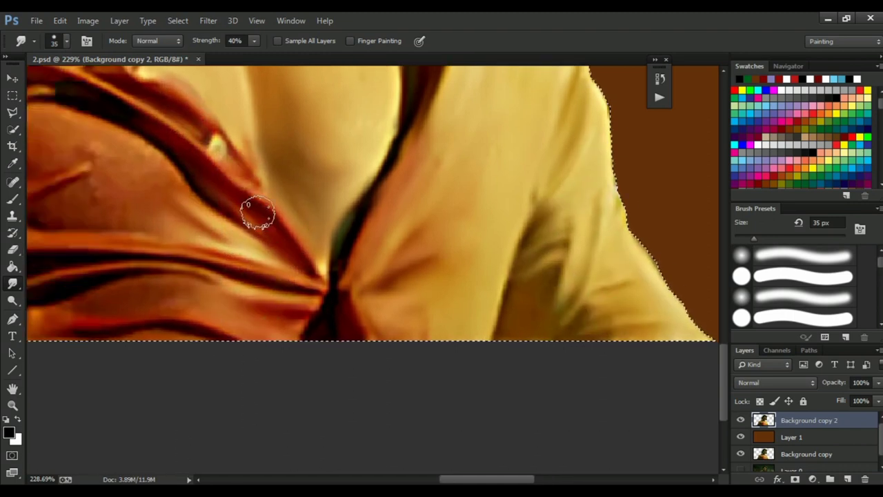
{"action": "scroll", "coordinate": [256, 211], "scroll_direction": "left", "scroll_amount": 3}
{"action": "left_click_drag", "start_coordinate": [289, 290], "coordinate": [309, 260]}
Smooth the brown strap by the shirt button, another fold and the shirt's left edge.
{"action": "scroll", "coordinate": [309, 260], "scroll_direction": "up", "scroll_amount": 2}
{"action": "scroll", "coordinate": [355, 252], "scroll_direction": "left", "scroll_amount": 5}
{"action": "scroll", "coordinate": [284, 272], "scroll_direction": "down", "scroll_amount": 3}
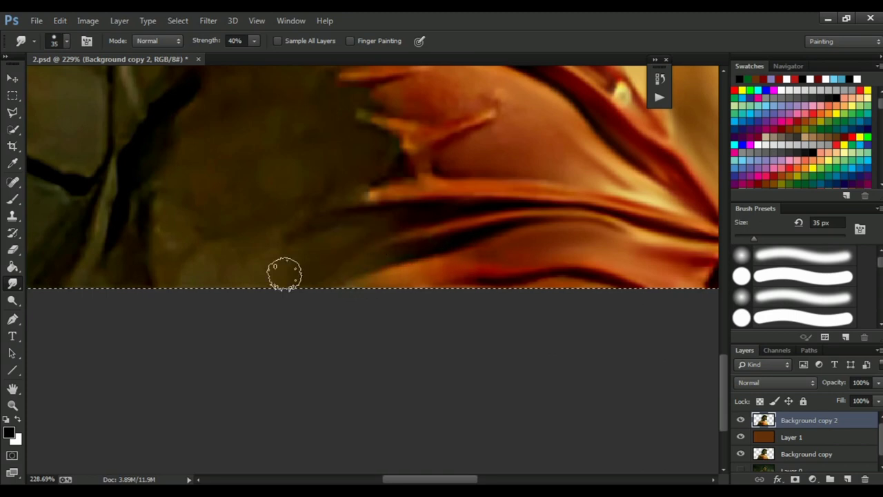
{"action": "scroll", "coordinate": [309, 226], "scroll_direction": "up", "scroll_amount": 3}
{"action": "scroll", "coordinate": [394, 220], "scroll_direction": "up", "scroll_amount": 3}
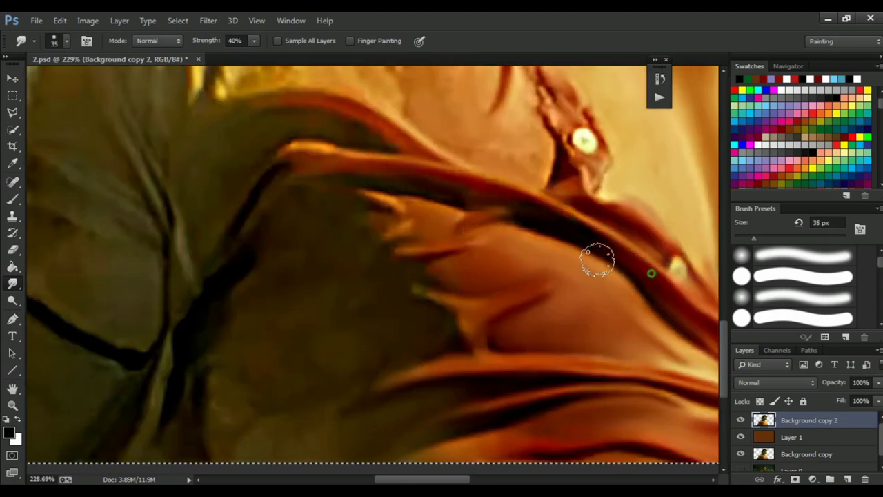
{"action": "scroll", "coordinate": [413, 200], "scroll_direction": "up", "scroll_amount": 3}
{"action": "scroll", "coordinate": [414, 200], "scroll_direction": "left", "scroll_amount": 1}
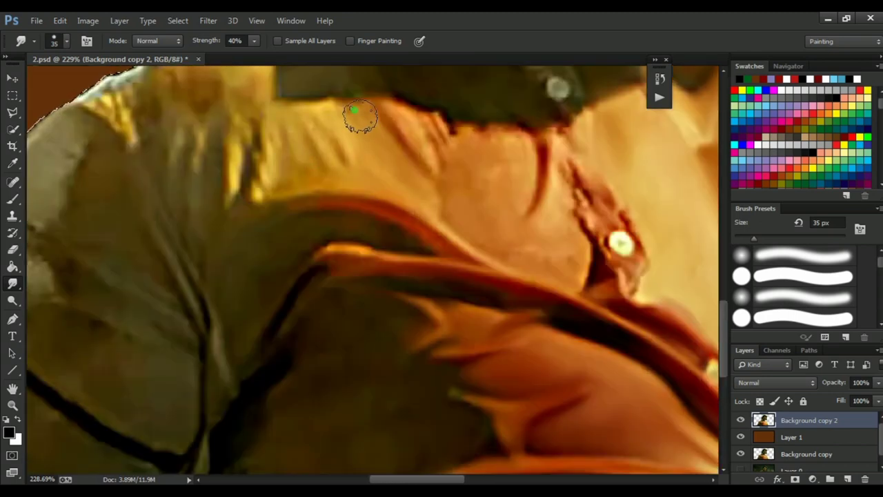
{"action": "left_click_drag", "start_coordinate": [549, 140], "coordinate": [624, 276]}
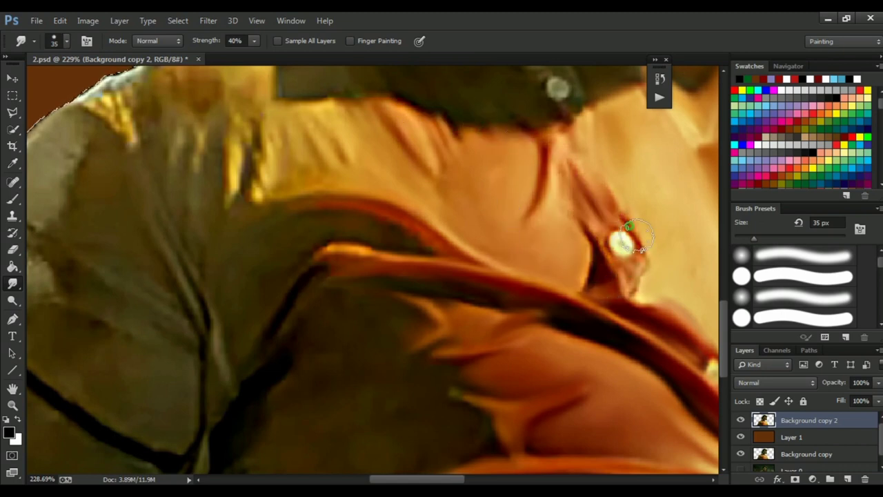
{"action": "left_click_drag", "start_coordinate": [251, 134], "coordinate": [191, 228]}
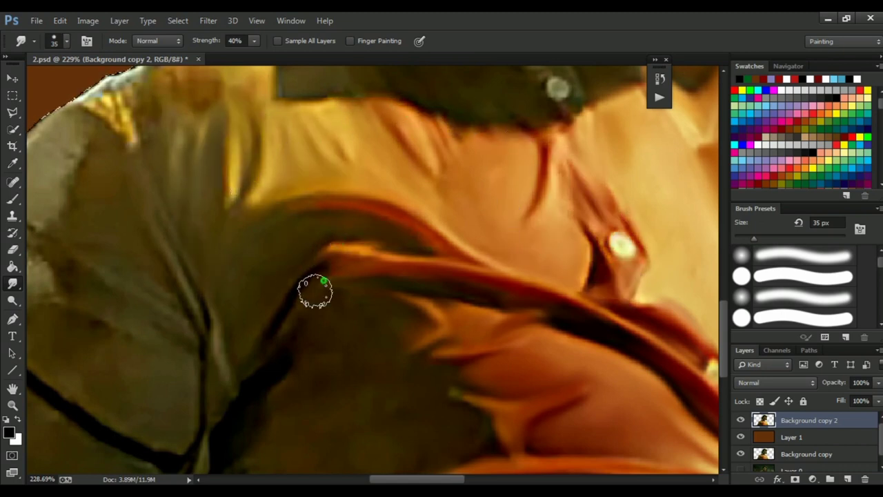
{"action": "scroll", "coordinate": [315, 292], "scroll_direction": "up", "scroll_amount": 3}
{"action": "left_click_drag", "start_coordinate": [279, 172], "coordinate": [62, 255]}
Zoom out to view the whole painted portrait at 57%.
{"action": "scroll", "coordinate": [96, 188], "scroll_direction": "down", "scroll_amount": 3}
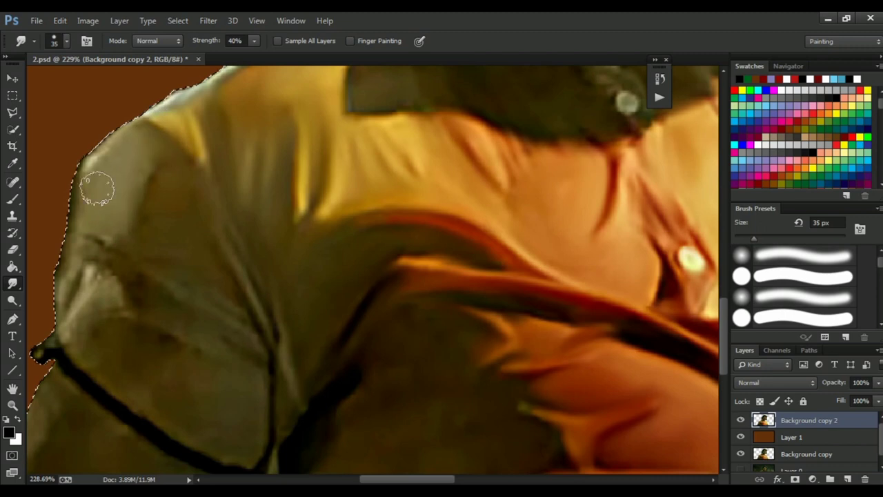
{"action": "scroll", "coordinate": [304, 320], "scroll_direction": "left", "scroll_amount": 3}
{"action": "scroll", "coordinate": [358, 331], "scroll_direction": "down", "scroll_amount": 1}
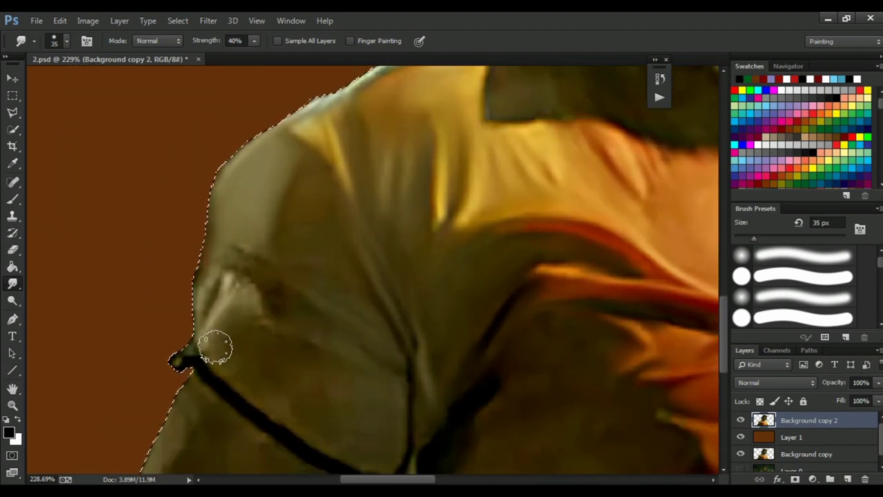
{"action": "scroll", "coordinate": [345, 318], "scroll_direction": "down", "scroll_amount": 4}
{"action": "scroll", "coordinate": [276, 325], "scroll_direction": "down", "scroll_amount": 1}
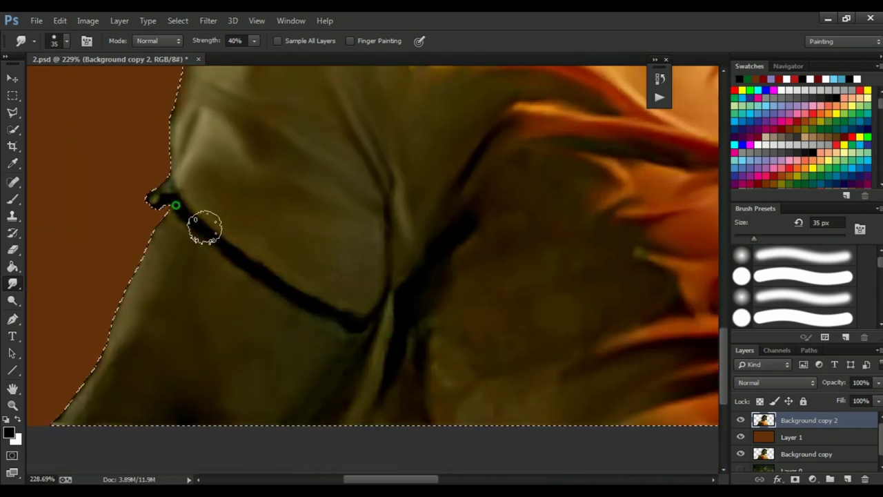
{"action": "scroll", "coordinate": [276, 249], "scroll_direction": "down", "scroll_amount": 4}
{"action": "scroll", "coordinate": [358, 271], "scroll_direction": "up", "scroll_amount": 3}
{"action": "scroll", "coordinate": [400, 259], "scroll_direction": "right", "scroll_amount": 2}
{"action": "scroll", "coordinate": [441, 244], "scroll_direction": "down", "scroll_amount": 2}
{"action": "scroll", "coordinate": [398, 304], "scroll_direction": "right", "scroll_amount": 1}
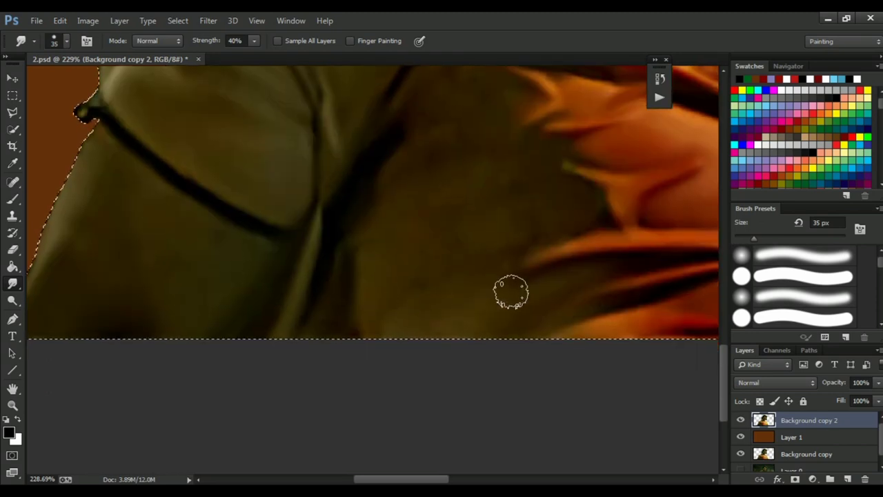
{"action": "scroll", "coordinate": [448, 249], "scroll_direction": "up", "scroll_amount": 3}
{"action": "scroll", "coordinate": [400, 262], "scroll_direction": "up", "scroll_amount": 2}
{"action": "scroll", "coordinate": [386, 221], "scroll_direction": "up", "scroll_amount": 4}
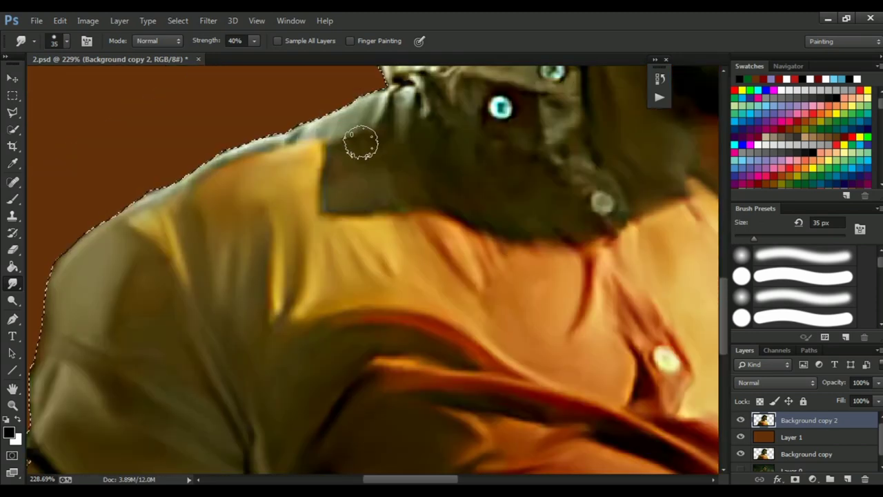
{"action": "scroll", "coordinate": [379, 143], "scroll_direction": "up", "scroll_amount": 4}
{"action": "scroll", "coordinate": [386, 143], "scroll_direction": "right", "scroll_amount": 2}
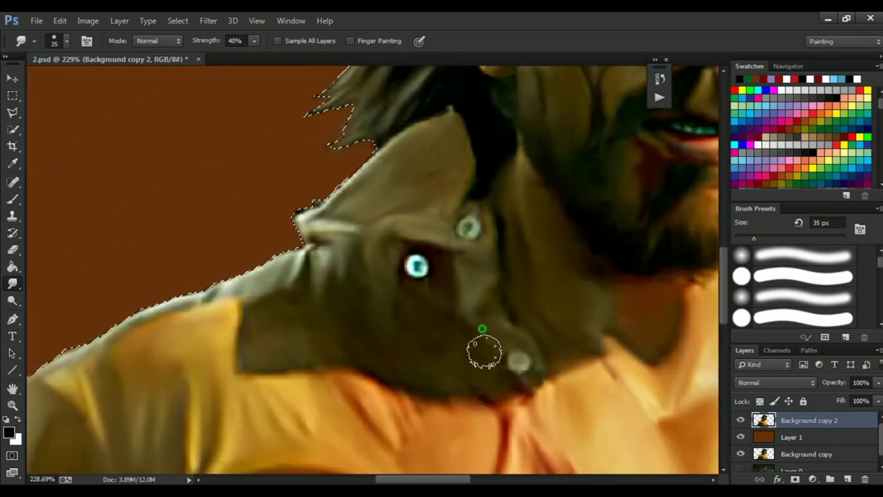
{"action": "scroll", "coordinate": [522, 344], "scroll_direction": "down", "scroll_amount": 2}
{"action": "scroll", "coordinate": [407, 175], "scroll_direction": "down", "scroll_amount": 1}
{"action": "scroll", "coordinate": [415, 211], "scroll_direction": "down", "scroll_amount": 1}
With Layer 1 as the working layer, choose the 300 px cloud brush preset.
{"action": "scroll", "coordinate": [325, 288], "scroll_direction": "down", "scroll_amount": 2}
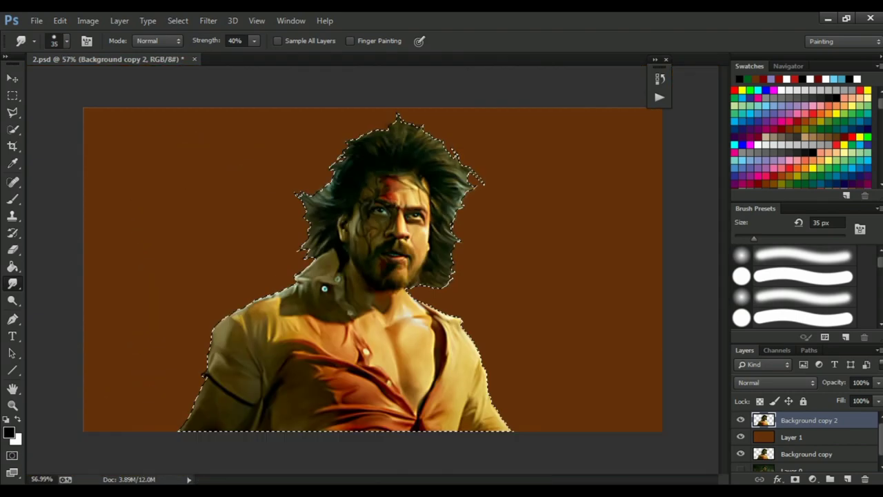
{"action": "scroll", "coordinate": [324, 289], "scroll_direction": "up", "scroll_amount": 4}
{"action": "scroll", "coordinate": [311, 205], "scroll_direction": "down", "scroll_amount": 3}
{"action": "scroll", "coordinate": [374, 212], "scroll_direction": "up", "scroll_amount": 2}
{"action": "scroll", "coordinate": [217, 197], "scroll_direction": "down", "scroll_amount": 2}
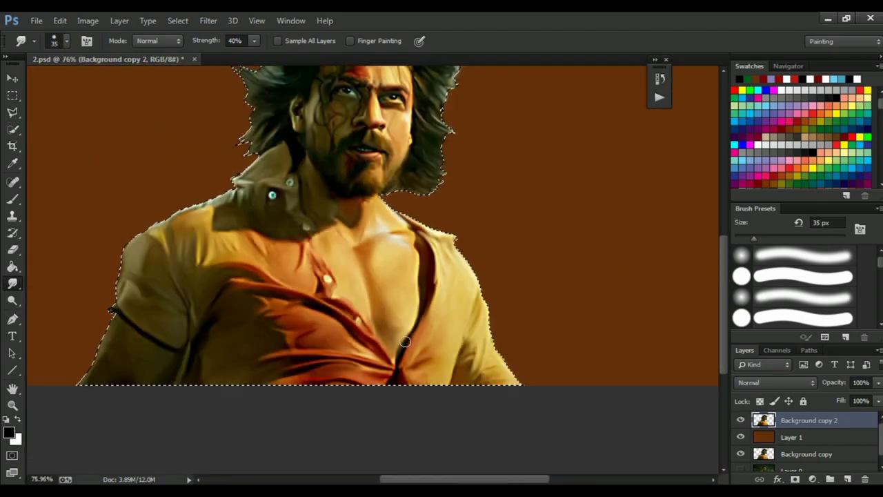
{"action": "scroll", "coordinate": [394, 290], "scroll_direction": "up", "scroll_amount": 1}
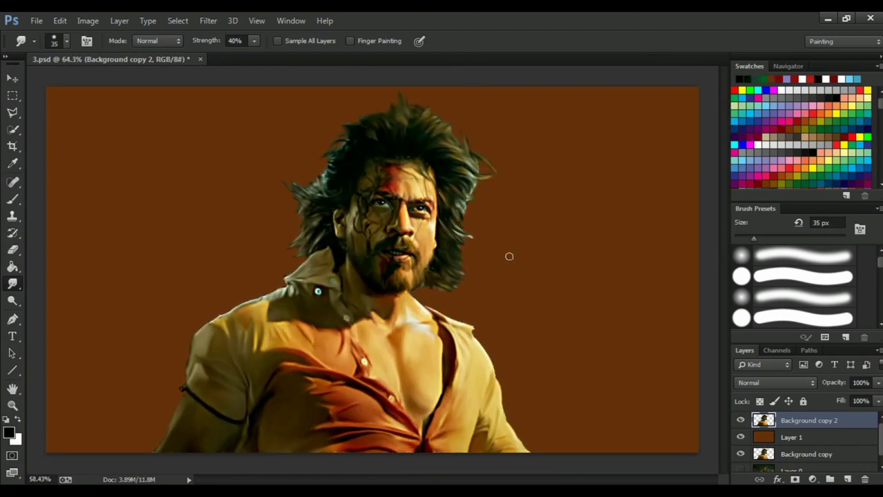
{"action": "left_click", "coordinate": [62, 41]}
{"action": "scroll", "coordinate": [147, 173], "scroll_direction": "down", "scroll_amount": 3}
{"action": "scroll", "coordinate": [148, 173], "scroll_direction": "down", "scroll_amount": 2}
{"action": "scroll", "coordinate": [147, 178], "scroll_direction": "down", "scroll_amount": 2}
{"action": "scroll", "coordinate": [145, 188], "scroll_direction": "down", "scroll_amount": 1}
{"action": "scroll", "coordinate": [150, 190], "scroll_direction": "down", "scroll_amount": 1}
{"action": "double_click", "coordinate": [89, 168]}
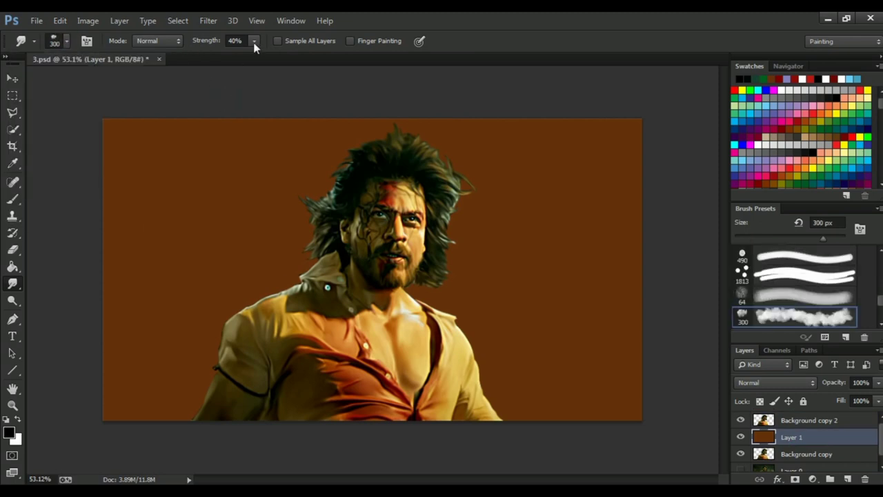
Adjust the Smudge strength, then switch to the Brush tool.
{"action": "left_click", "coordinate": [254, 40]}
{"action": "left_click_drag", "start_coordinate": [254, 55], "coordinate": [250, 58]}
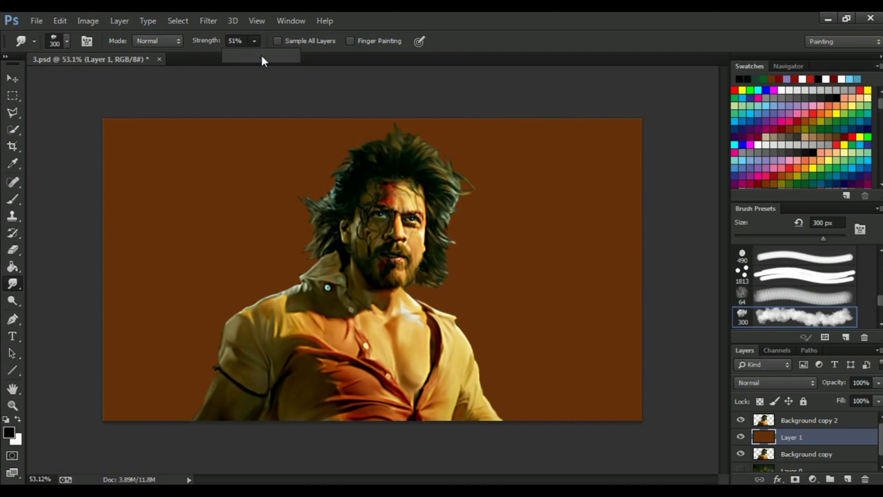
{"action": "left_click", "coordinate": [16, 200]}
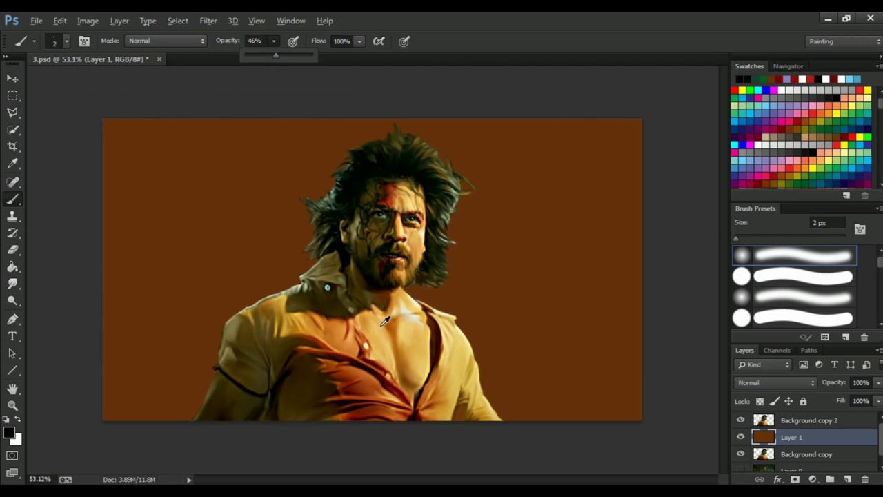
With the 300 px cloud brush, paint tan clouds on the right and brown on the left.
{"action": "left_click", "coordinate": [407, 186], "text": "alt"}
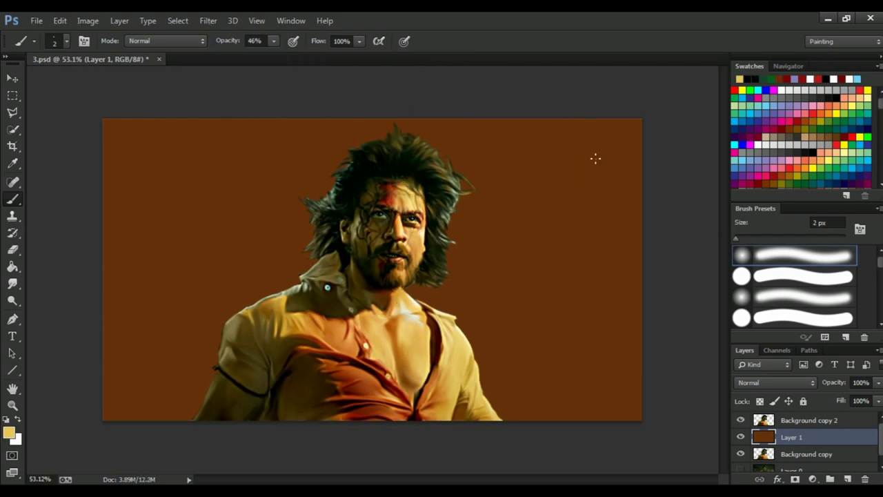
{"action": "left_click", "coordinate": [65, 41]}
{"action": "scroll", "coordinate": [148, 162], "scroll_direction": "down", "scroll_amount": 5}
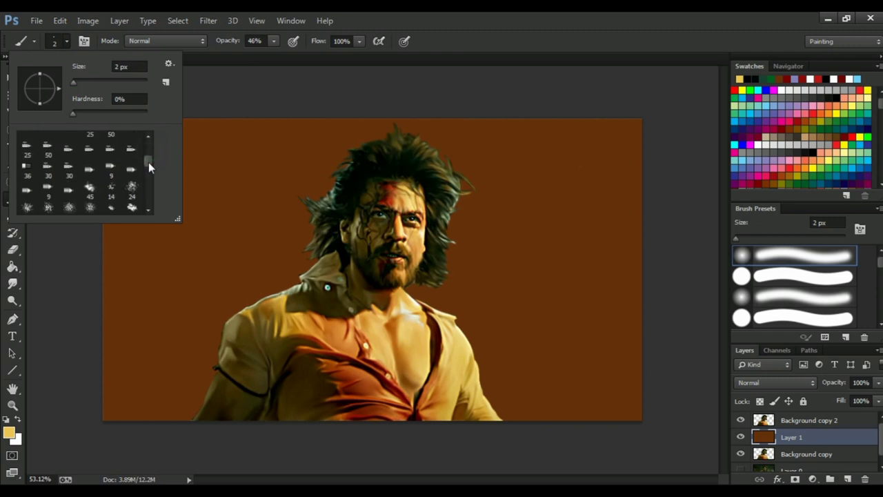
{"action": "double_click", "coordinate": [89, 176]}
{"action": "left_click_drag", "start_coordinate": [522, 116], "coordinate": [531, 133]}
{"action": "left_click", "coordinate": [138, 138], "text": "alt"}
{"action": "left_click_drag", "start_coordinate": [138, 138], "coordinate": [269, 197]}
Paint dark red-brown on the left at 57% opacity and bright yellow top-right at 76%.
{"action": "left_click", "coordinate": [315, 173], "text": "alt"}
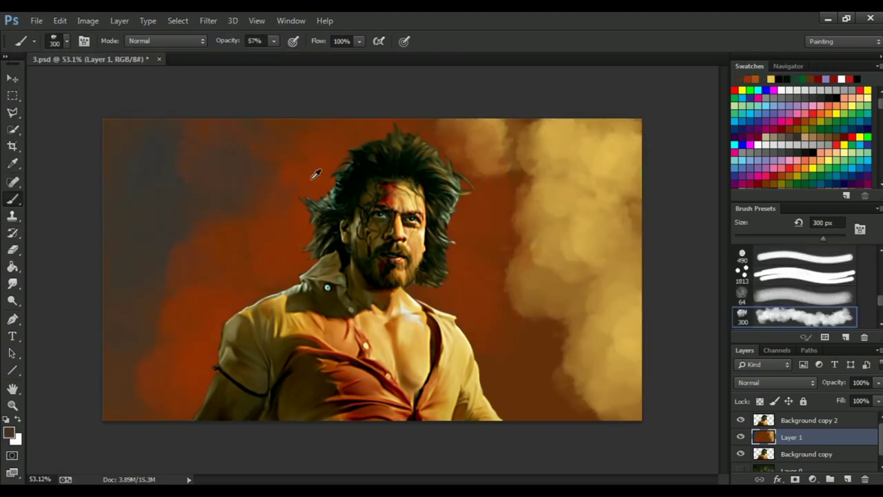
{"action": "key", "text": "5"}
{"action": "key", "text": "7"}
{"action": "left_click_drag", "start_coordinate": [355, 138], "coordinate": [151, 331]}
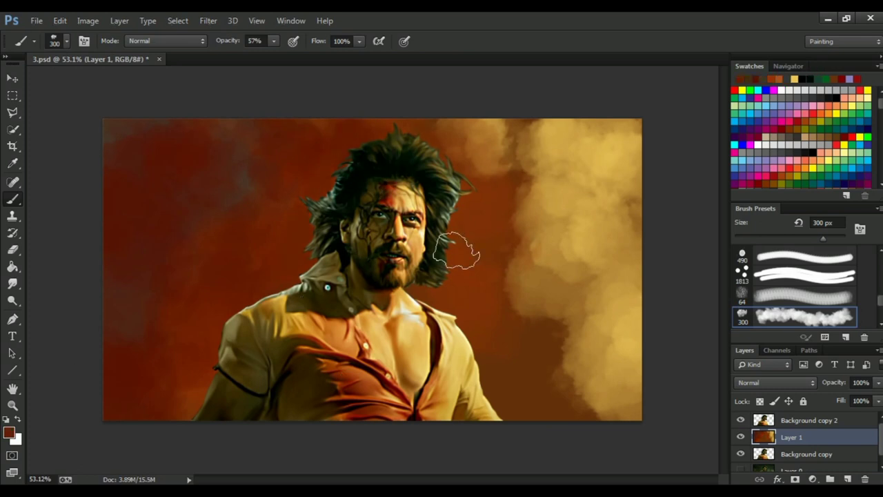
{"action": "left_click_drag", "start_coordinate": [458, 246], "coordinate": [441, 142]}
{"action": "key", "text": "7"}
{"action": "key", "text": "6"}
{"action": "left_click", "coordinate": [591, 201], "text": "alt"}
{"action": "left_click_drag", "start_coordinate": [590, 202], "coordinate": [599, 198]}
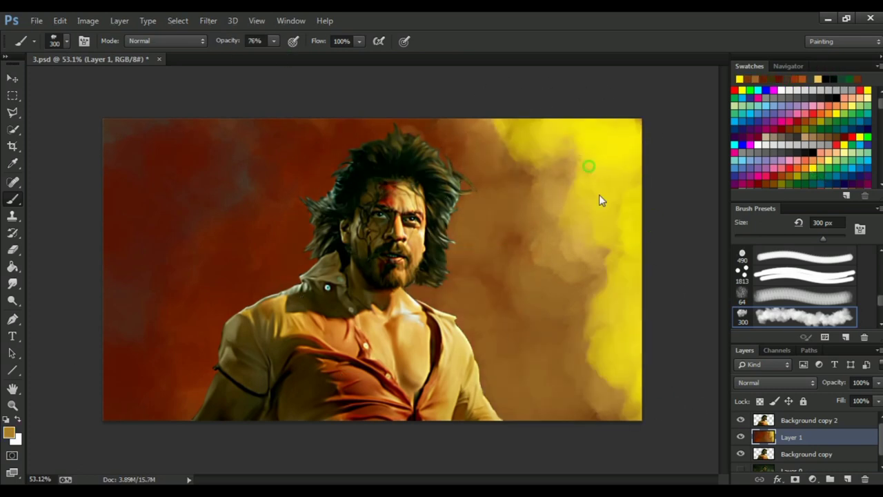
Paint lighter and red-orange smoke left of the shoulder using picked and sampled colours.
{"action": "left_click", "coordinate": [287, 213], "text": "alt"}
{"action": "left_click", "coordinate": [9, 433]}
{"action": "left_click", "coordinate": [640, 217]}
{"action": "left_click", "coordinate": [459, 232], "text": "alt"}
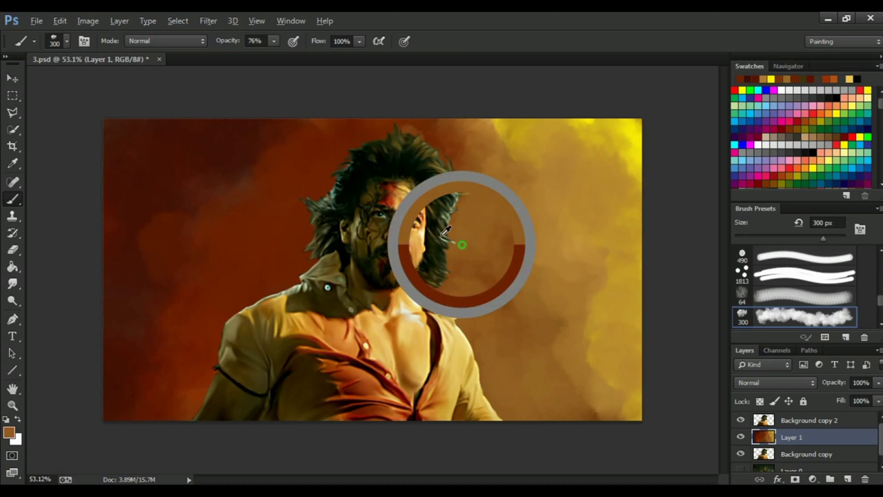
{"action": "mouse_move", "coordinate": [198, 296]}
{"action": "left_mouse_down"}
{"action": "mouse_move", "coordinate": [221, 331]}
{"action": "mouse_move", "coordinate": [331, 187]}
{"action": "mouse_move", "coordinate": [501, 142]}
{"action": "mouse_move", "coordinate": [178, 197]}
{"action": "mouse_move", "coordinate": [207, 168]}
{"action": "mouse_move", "coordinate": [256, 269]}
{"action": "mouse_move", "coordinate": [413, 93]}
{"action": "mouse_move", "coordinate": [276, 241]}
{"action": "mouse_move", "coordinate": [455, 146]}
{"action": "mouse_move", "coordinate": [528, 354]}
{"action": "mouse_move", "coordinate": [483, 373]}
{"action": "left_mouse_up"}
{"action": "left_click", "coordinate": [181, 197], "text": "alt"}
{"action": "left_click", "coordinate": [413, 93], "text": "alt"}
{"action": "left_click", "coordinate": [251, 253], "text": "alt"}
{"action": "left_click_drag", "start_coordinate": [250, 253], "coordinate": [203, 339]}
At 45% opacity, add soft brown, beige and light smoke around the hair, shoulder and upper left.
{"action": "key", "text": "4"}
{"action": "key", "text": "5"}
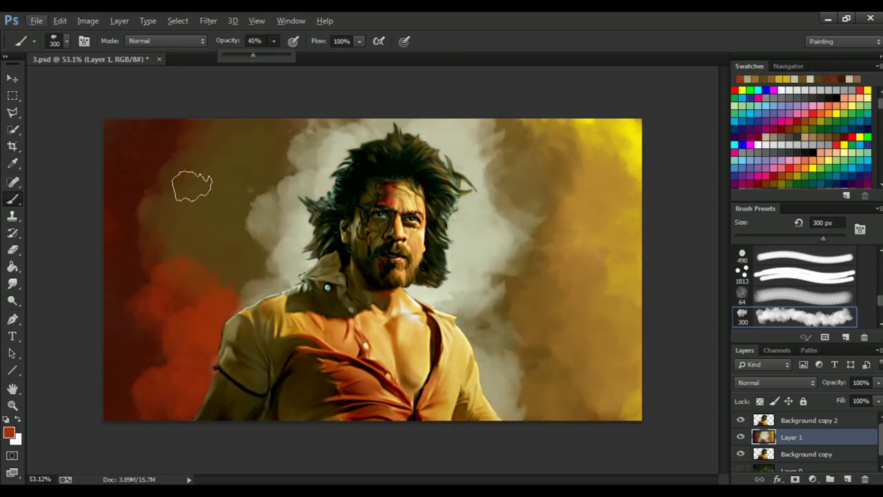
{"action": "left_click_drag", "start_coordinate": [191, 187], "coordinate": [256, 187]}
{"action": "left_click", "coordinate": [585, 281], "text": "alt"}
{"action": "left_click_drag", "start_coordinate": [586, 282], "coordinate": [481, 234]}
{"action": "left_click_drag", "start_coordinate": [535, 300], "coordinate": [483, 372]}
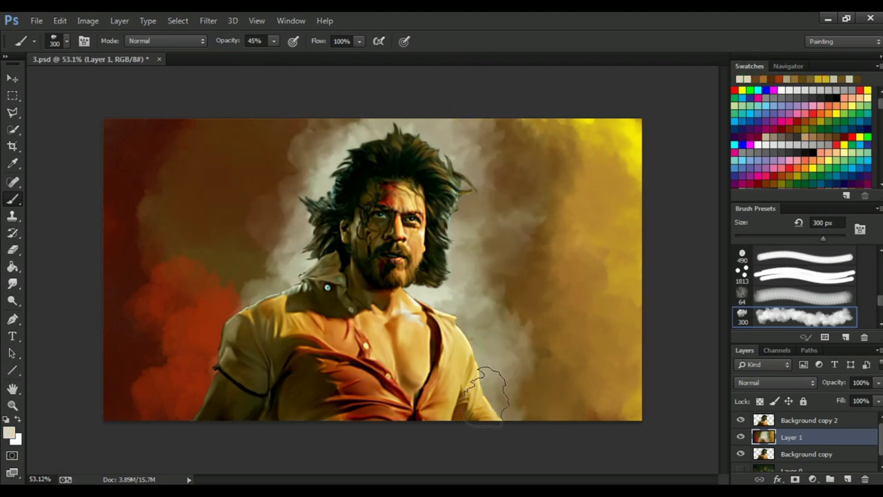
{"action": "left_click", "coordinate": [292, 201], "text": "alt"}
{"action": "left_click_drag", "start_coordinate": [292, 201], "coordinate": [286, 279]}
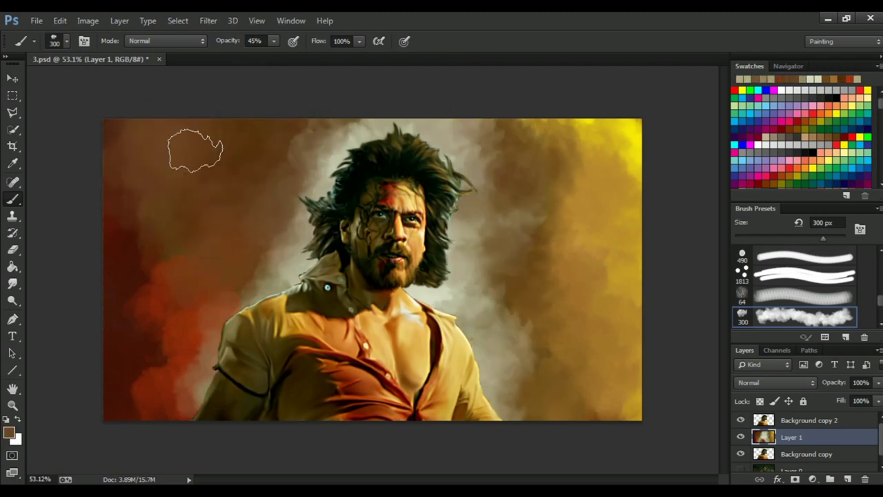
{"action": "left_click_drag", "start_coordinate": [187, 148], "coordinate": [256, 177]}
Darken the left side in red and brush black smoke along the lower-right edge.
{"action": "left_click", "coordinate": [228, 304], "text": "alt"}
{"action": "scroll", "coordinate": [334, 284], "scroll_direction": "down", "scroll_amount": 2}
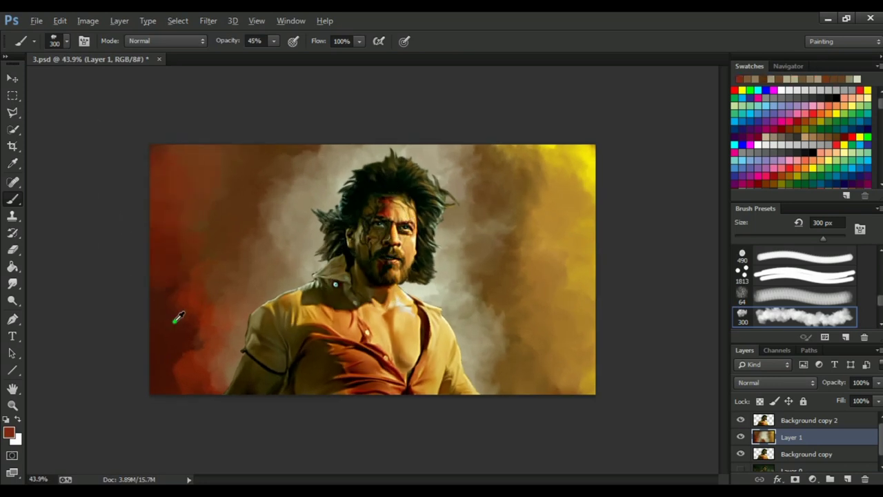
{"action": "left_click_drag", "start_coordinate": [169, 262], "coordinate": [193, 370]}
{"action": "left_click", "coordinate": [530, 207], "text": "alt"}
{"action": "mouse_move", "coordinate": [529, 207]}
{"action": "left_mouse_down"}
{"action": "mouse_move", "coordinate": [463, 202]}
{"action": "mouse_move", "coordinate": [561, 299]}
{"action": "mouse_move", "coordinate": [483, 387]}
{"action": "left_mouse_up"}
{"action": "left_click", "coordinate": [316, 146], "text": "alt"}
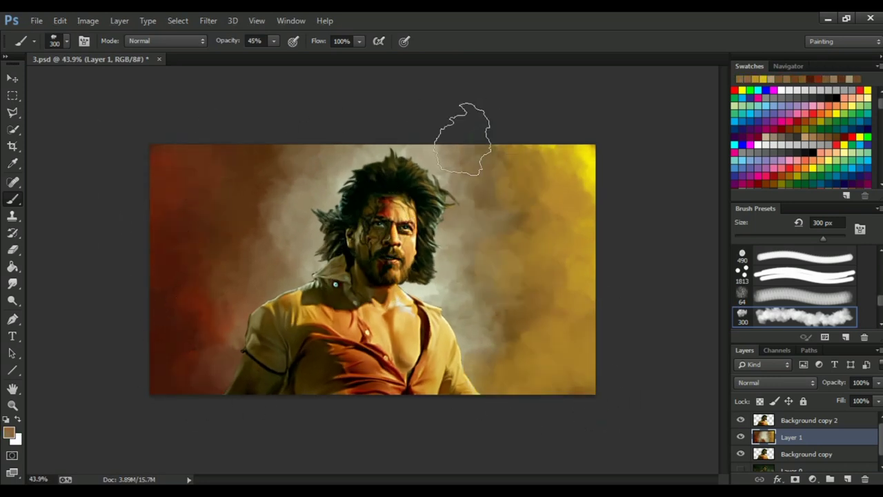
{"action": "scroll", "coordinate": [417, 314], "scroll_direction": "up", "scroll_amount": 1}
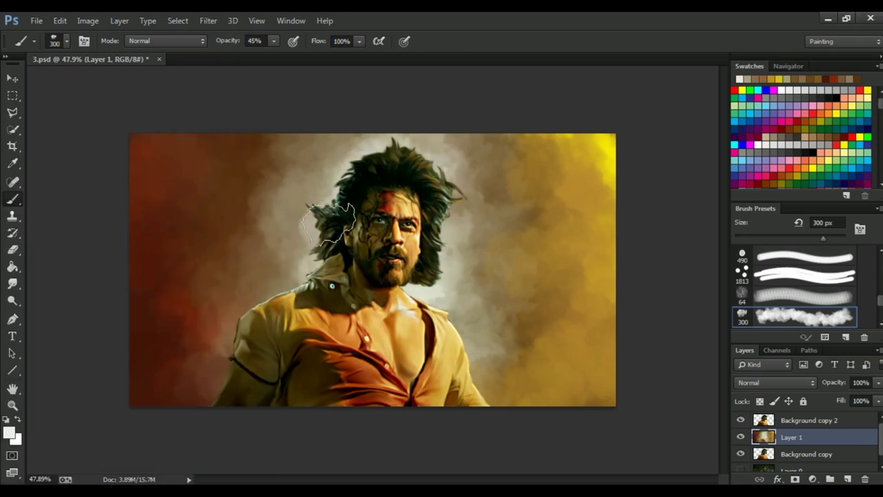
{"action": "left_click", "coordinate": [296, 200], "text": "alt"}
{"action": "scroll", "coordinate": [501, 164], "scroll_direction": "down", "scroll_amount": 1}
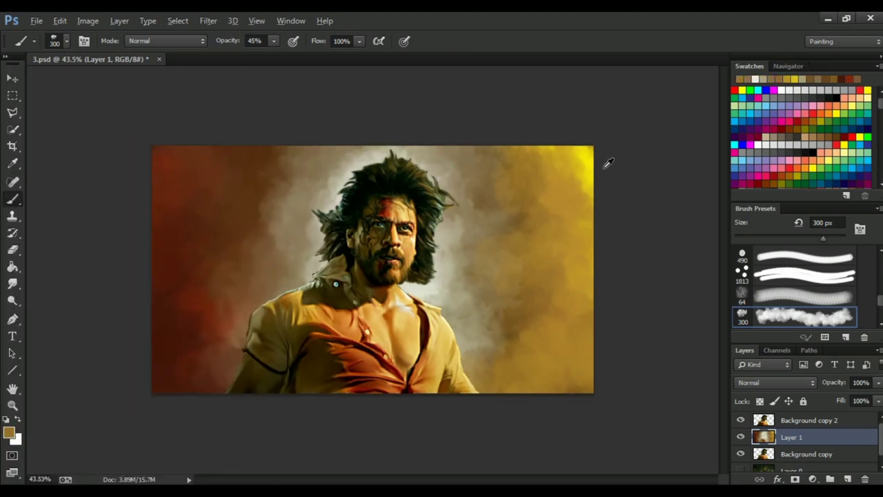
{"action": "left_click", "coordinate": [605, 162], "text": "alt"}
{"action": "key", "text": "d"}
{"action": "left_click_drag", "start_coordinate": [552, 403], "coordinate": [437, 410]}
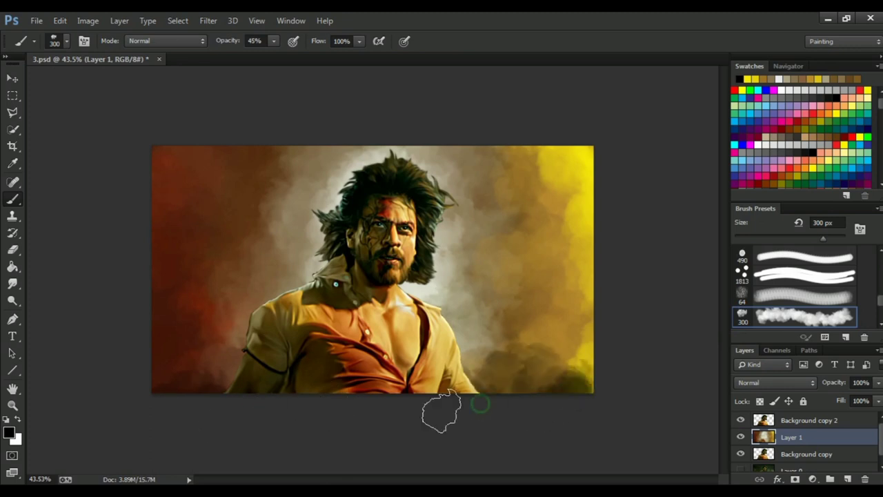
Switch to Background copy 2, reset the colour to black and halve the brush to 150 px.
{"action": "key", "text": "alt+bracketright"}
{"action": "scroll", "coordinate": [372, 269], "scroll_direction": "up", "scroll_amount": 1}
{"action": "left_click", "coordinate": [191, 321], "text": "alt"}
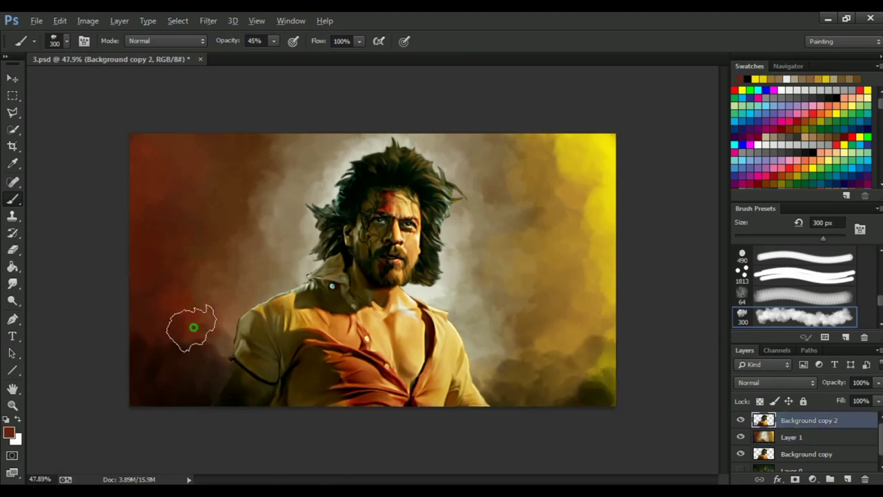
{"action": "scroll", "coordinate": [511, 304], "scroll_direction": "up", "scroll_amount": 1}
{"action": "key", "text": "d"}
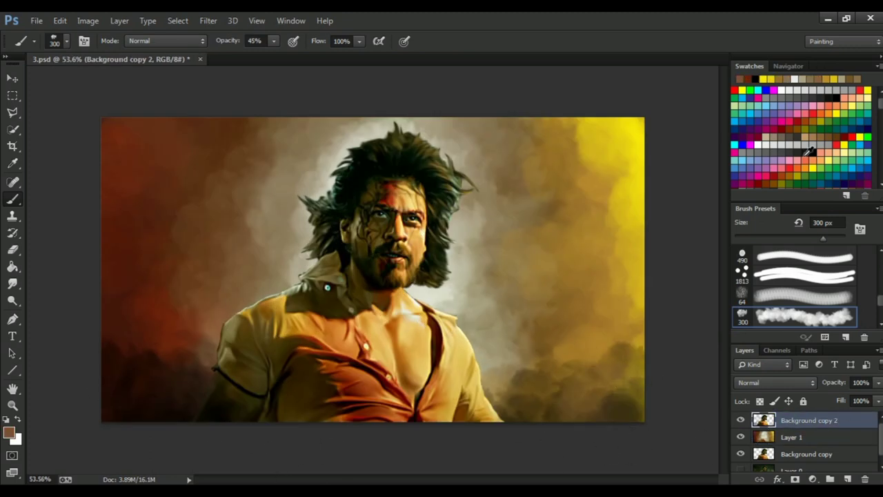
{"action": "key", "text": "bracketleft"}
{"action": "key", "text": "bracketleft"}
{"action": "key", "text": "bracketleft"}
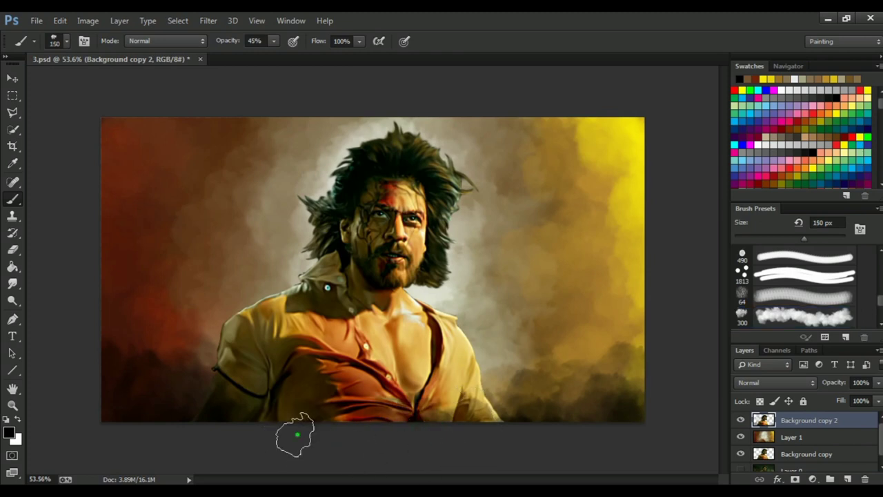
{"action": "scroll", "coordinate": [365, 451], "scroll_direction": "down", "scroll_amount": 2}
{"action": "scroll", "coordinate": [430, 388], "scroll_direction": "down", "scroll_amount": 2}
{"action": "scroll", "coordinate": [651, 423], "scroll_direction": "up", "scroll_amount": 4}
{"action": "scroll", "coordinate": [448, 419], "scroll_direction": "down", "scroll_amount": 2}
{"action": "scroll", "coordinate": [448, 419], "scroll_direction": "up", "scroll_amount": 2}
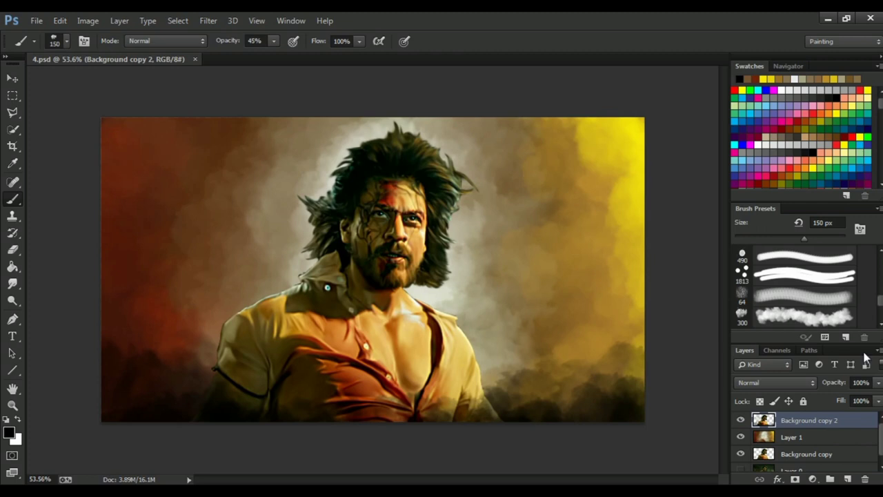
Make Layer 1 the active layer and briefly check the History panel.
{"action": "key", "text": "v"}
{"action": "left_click", "coordinate": [208, 20]}
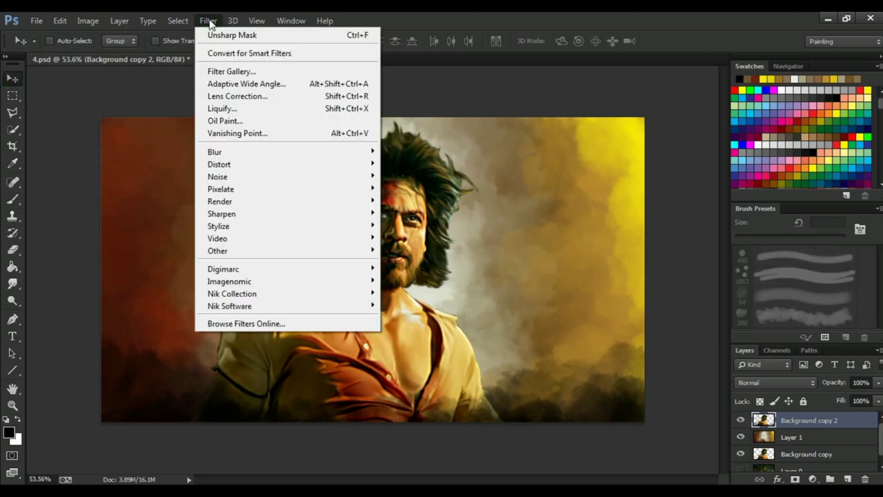
{"action": "key", "text": "alt+bracketleft"}
{"action": "left_click", "coordinate": [286, 21]}
{"action": "left_click", "coordinate": [303, 219]}
{"action": "left_click", "coordinate": [633, 70]}
Apply Unsharp Mask to Layer 1 with Amount 112% and Radius 4.8 px.
{"action": "left_click", "coordinate": [208, 20]}
{"action": "left_click", "coordinate": [417, 275]}
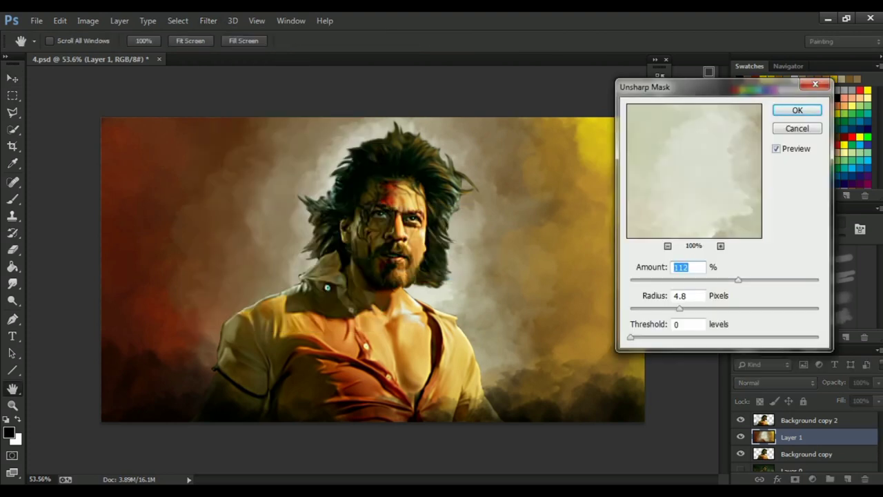
{"action": "left_click_drag", "start_coordinate": [726, 304], "coordinate": [733, 304]}
{"action": "mouse_move", "coordinate": [779, 273]}
{"action": "left_mouse_down"}
{"action": "mouse_move", "coordinate": [787, 275]}
{"action": "mouse_move", "coordinate": [737, 275]}
{"action": "mouse_move", "coordinate": [723, 304]}
{"action": "left_mouse_up"}
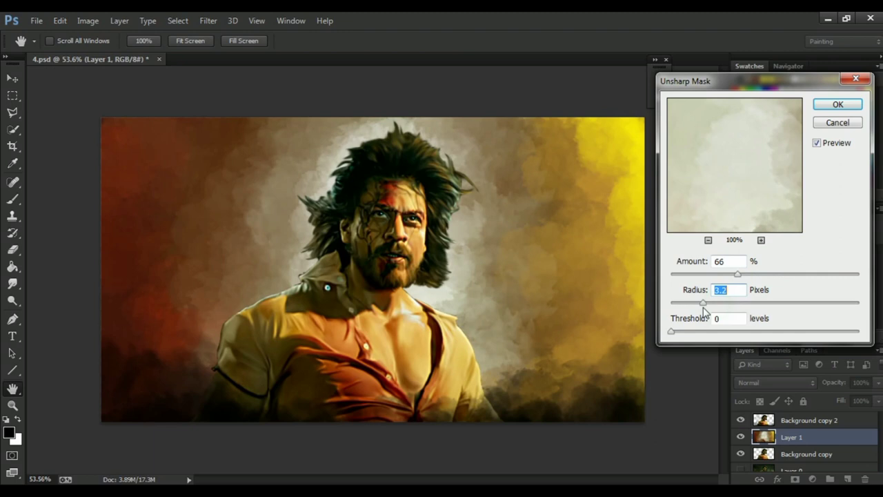
{"action": "left_click_drag", "start_coordinate": [737, 274], "coordinate": [759, 273]}
{"action": "left_click", "coordinate": [828, 128]}
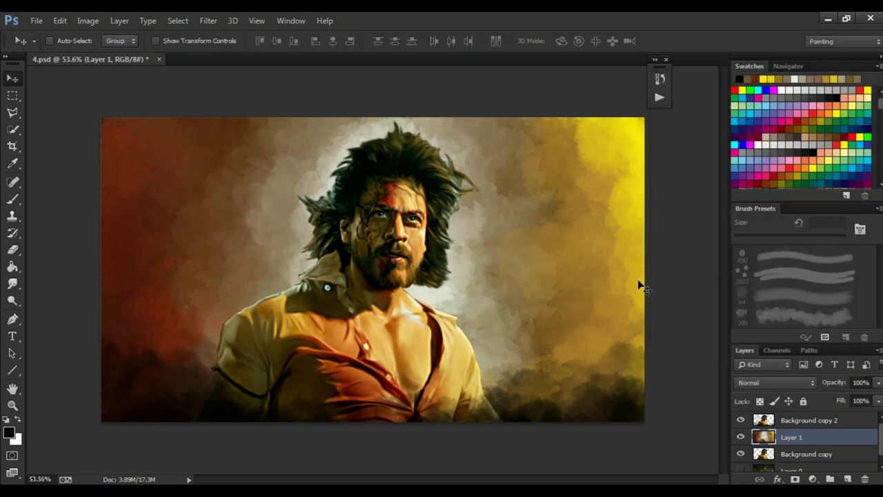
{"action": "left_click", "coordinate": [207, 21]}
{"action": "left_click", "coordinate": [418, 276]}
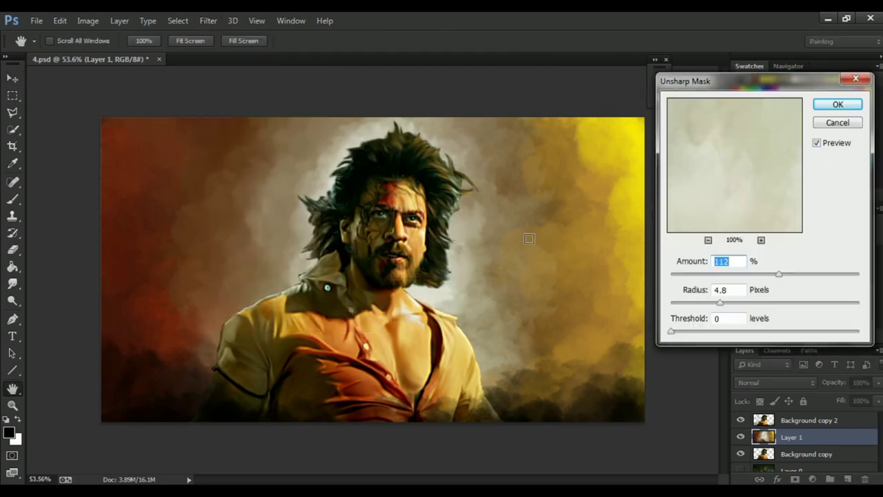
{"action": "left_click", "coordinate": [838, 105]}
Add a Vibrance adjustment layer with Vibrance set to +66.
{"action": "left_click", "coordinate": [813, 479]}
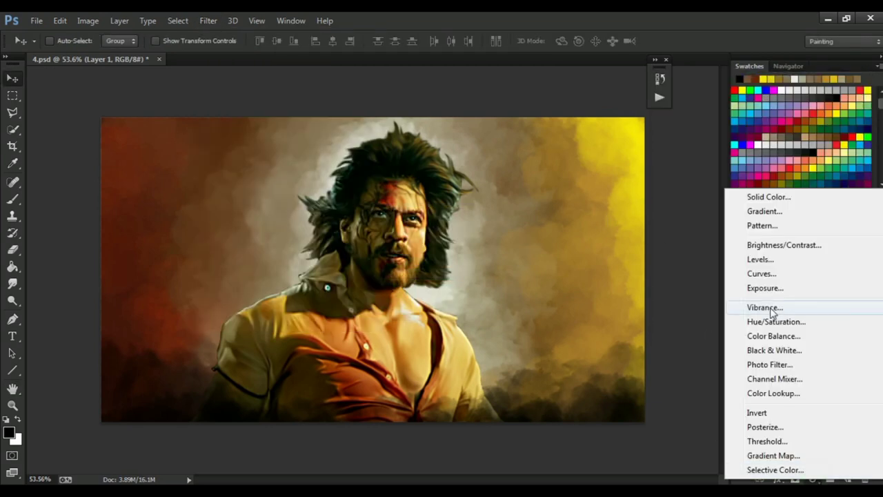
{"action": "left_click", "coordinate": [765, 307]}
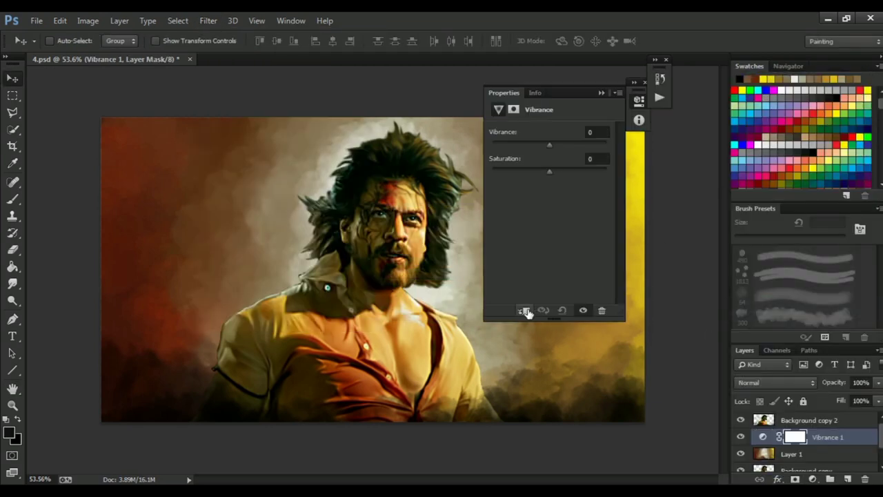
{"action": "left_click_drag", "start_coordinate": [698, 95], "coordinate": [718, 96]}
{"action": "left_click_drag", "start_coordinate": [698, 143], "coordinate": [728, 144]}
{"action": "mouse_move", "coordinate": [691, 170]}
{"action": "left_mouse_down"}
{"action": "mouse_move", "coordinate": [711, 171]}
{"action": "mouse_move", "coordinate": [691, 174]}
{"action": "left_mouse_up"}
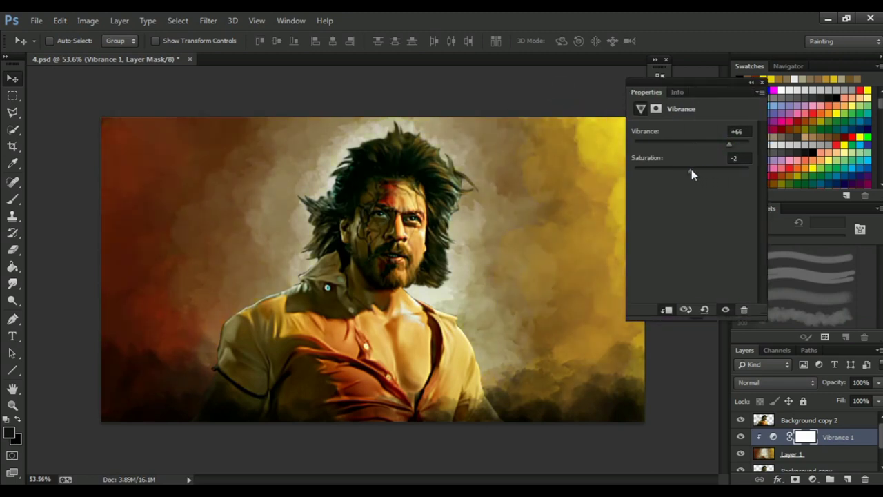
{"action": "left_click", "coordinate": [751, 82]}
Add a Curves adjustment layer above Layer 1 and bend the overall tone curve.
{"action": "left_click", "coordinate": [666, 62]}
{"action": "left_click", "coordinate": [800, 455]}
{"action": "left_click", "coordinate": [813, 479]}
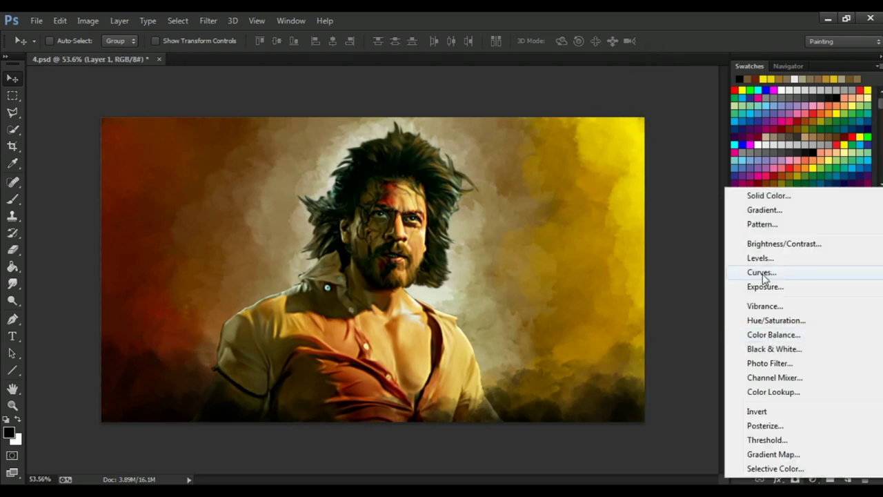
{"action": "left_click", "coordinate": [759, 272]}
{"action": "left_click_drag", "start_coordinate": [653, 111], "coordinate": [701, 141]}
{"action": "left_click_drag", "start_coordinate": [704, 267], "coordinate": [699, 262]}
Adjust the Red, Green and Blue channel curves, then close Properties.
{"action": "key", "text": "alt+3"}
{"action": "left_click", "coordinate": [685, 209]}
{"action": "left_click", "coordinate": [677, 244]}
{"action": "left_click", "coordinate": [684, 209]}
{"action": "left_click", "coordinate": [662, 254]}
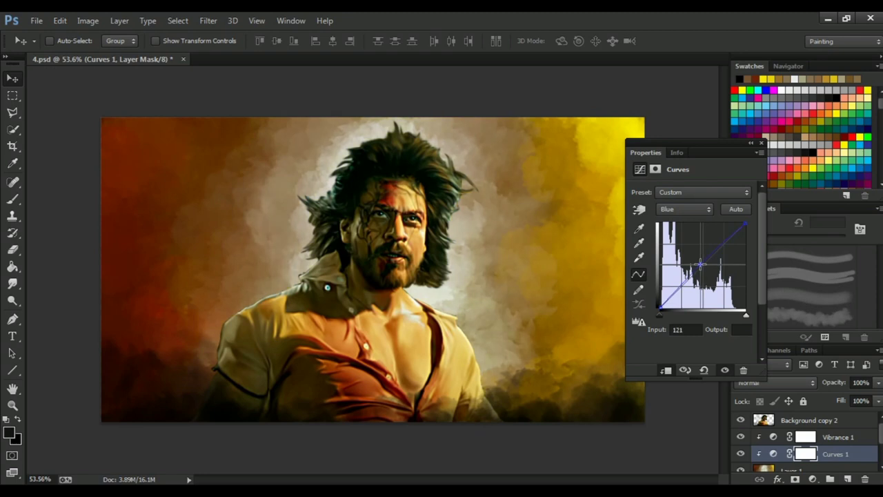
{"action": "left_click", "coordinate": [761, 142]}
{"action": "scroll", "coordinate": [406, 258], "scroll_direction": "down", "scroll_amount": 1}
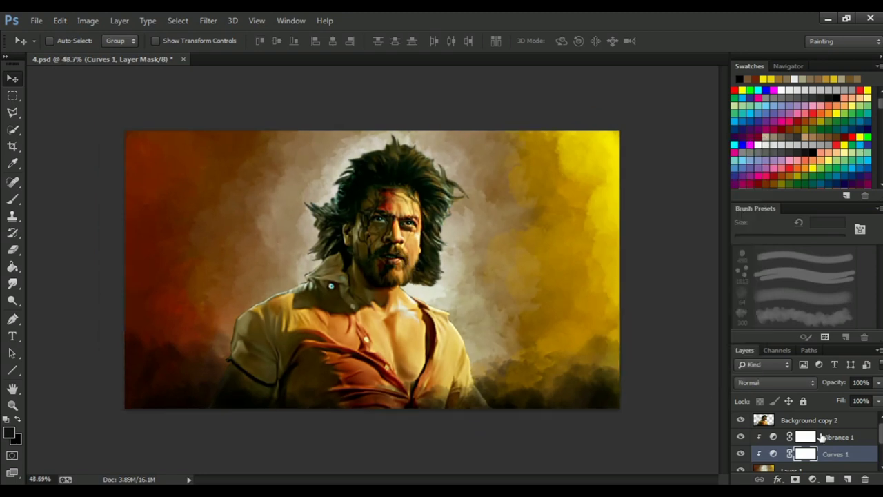
Add a new layer above Background copy 2 named 'red shadding'.
{"action": "left_click", "coordinate": [828, 421]}
{"action": "left_click", "coordinate": [850, 478]}
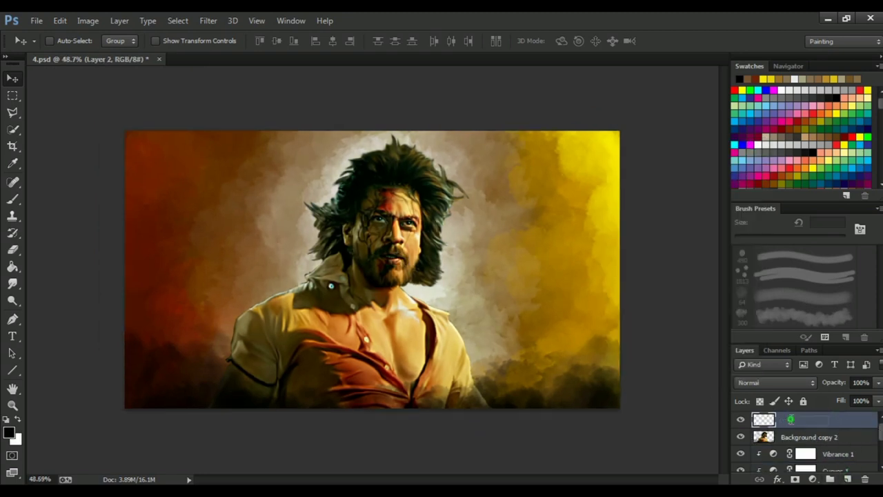
{"action": "double_click", "coordinate": [791, 419]}
{"action": "type", "text": "red shaddin"}
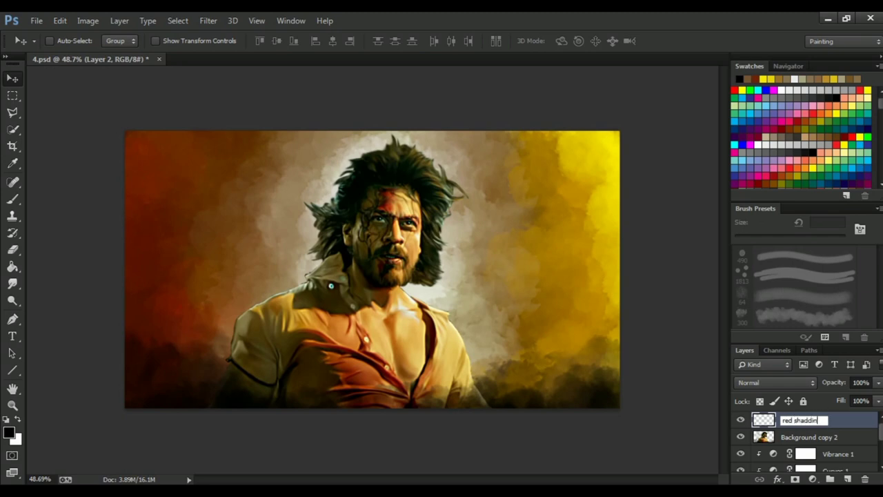
{"action": "type", "text": "g"}
{"action": "key", "text": "Return"}
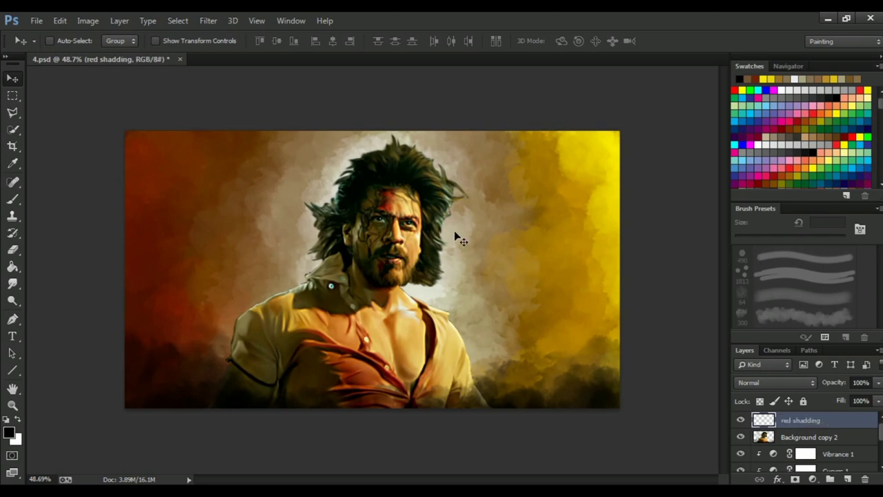
Choose a soft round brush and set the new layer's blend mode to Color.
{"action": "key", "text": "b"}
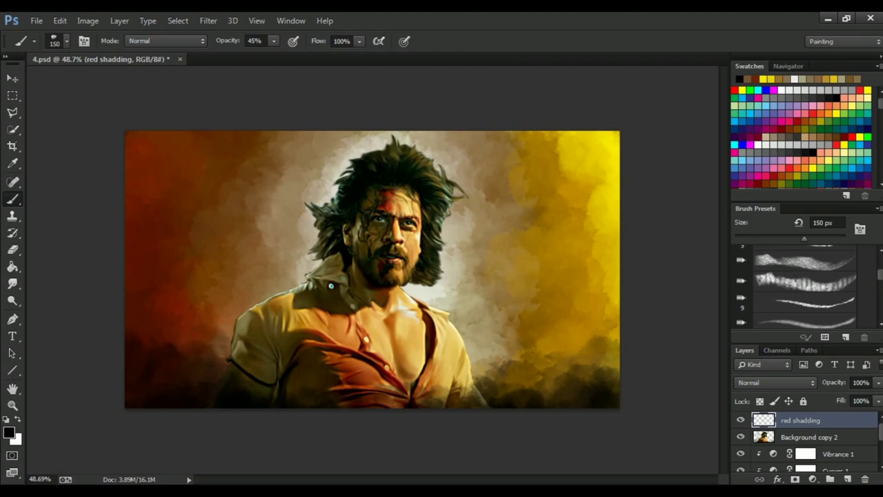
{"action": "scroll", "coordinate": [880, 260], "scroll_direction": "up", "scroll_amount": 5}
{"action": "left_click", "coordinate": [804, 253]}
{"action": "left_click", "coordinate": [769, 382]}
{"action": "left_click", "coordinate": [759, 360]}
Set the foreground colour to a dark red in the Color Picker.
{"action": "left_click", "coordinate": [9, 432]}
{"action": "left_click_drag", "start_coordinate": [525, 389], "coordinate": [525, 388]}
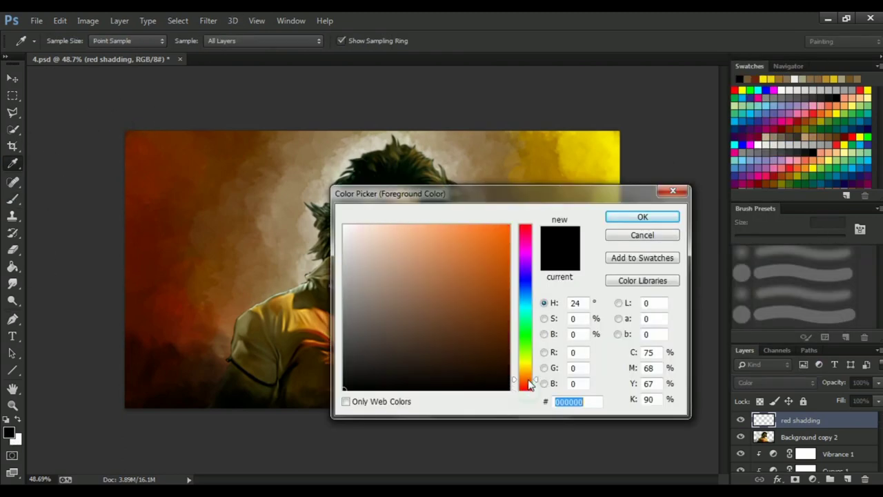
{"action": "left_click", "coordinate": [498, 296]}
{"action": "left_click", "coordinate": [495, 302]}
{"action": "left_click", "coordinate": [642, 217]}
{"action": "left_click", "coordinate": [9, 433]}
{"action": "left_click", "coordinate": [499, 332]}
{"action": "left_click", "coordinate": [642, 218]}
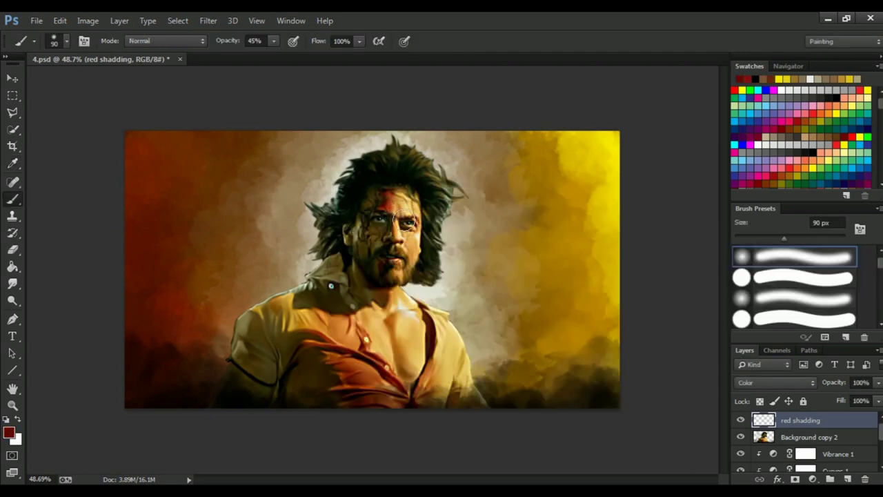
Set a full-opacity 25 px round brush and lower the red shadding layer to 28% opacity.
{"action": "scroll", "coordinate": [330, 285], "scroll_direction": "up", "scroll_amount": 5}
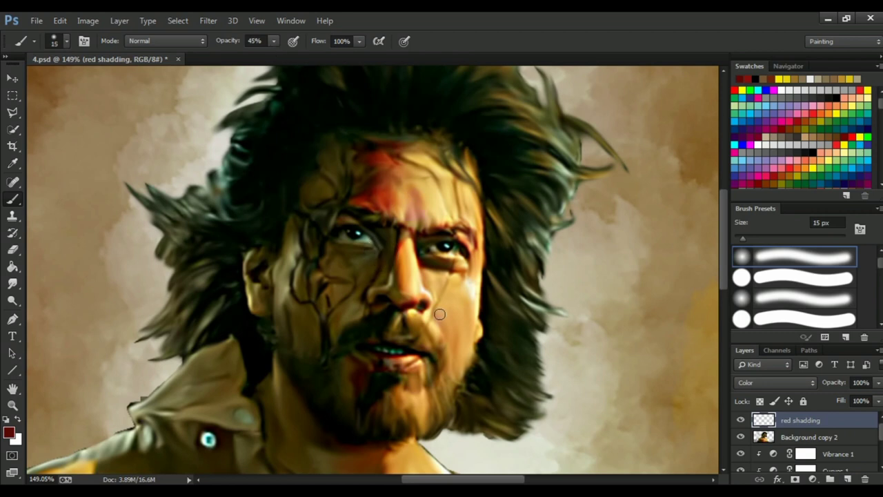
{"action": "key", "text": "period"}
{"action": "key", "text": "period"}
{"action": "key", "text": "0"}
{"action": "left_click_drag", "start_coordinate": [878, 382], "coordinate": [827, 398]}
{"action": "scroll", "coordinate": [421, 217], "scroll_direction": "up", "scroll_amount": 1}
{"action": "key", "text": "bracketright"}
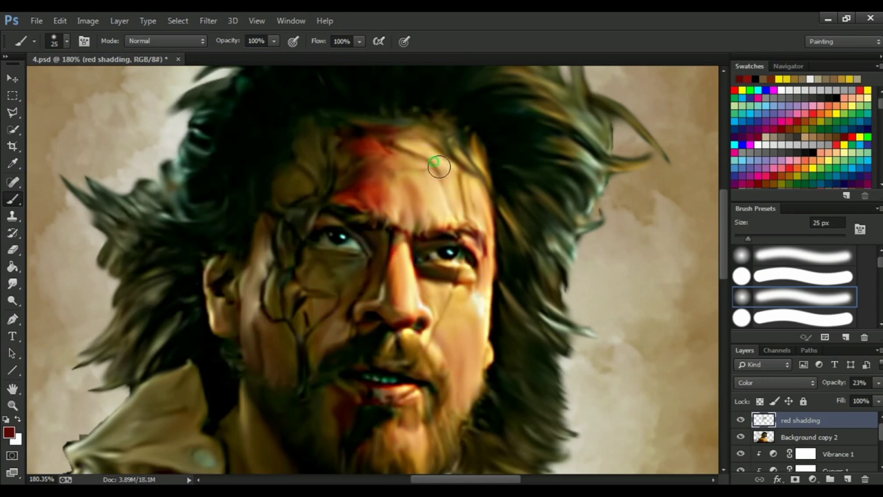
{"action": "scroll", "coordinate": [416, 253], "scroll_direction": "down", "scroll_amount": 5}
{"action": "scroll", "coordinate": [552, 280], "scroll_direction": "down", "scroll_amount": 2}
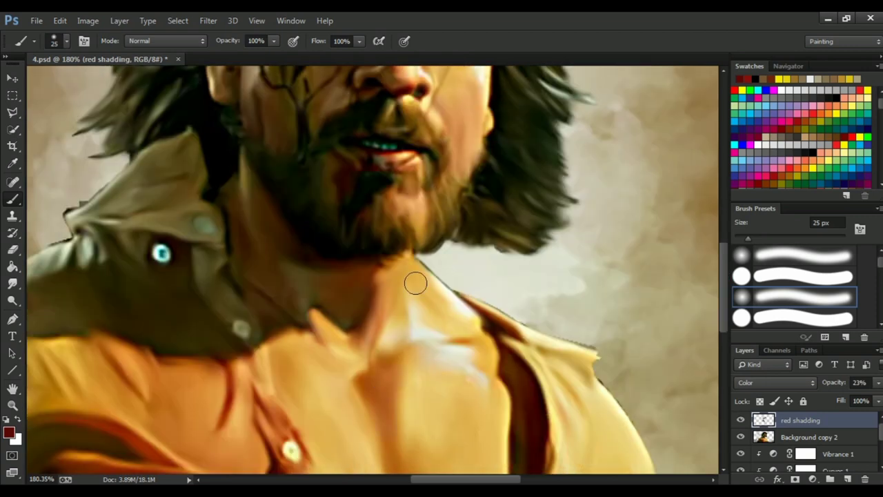
{"action": "scroll", "coordinate": [552, 290], "scroll_direction": "down", "scroll_amount": 5}
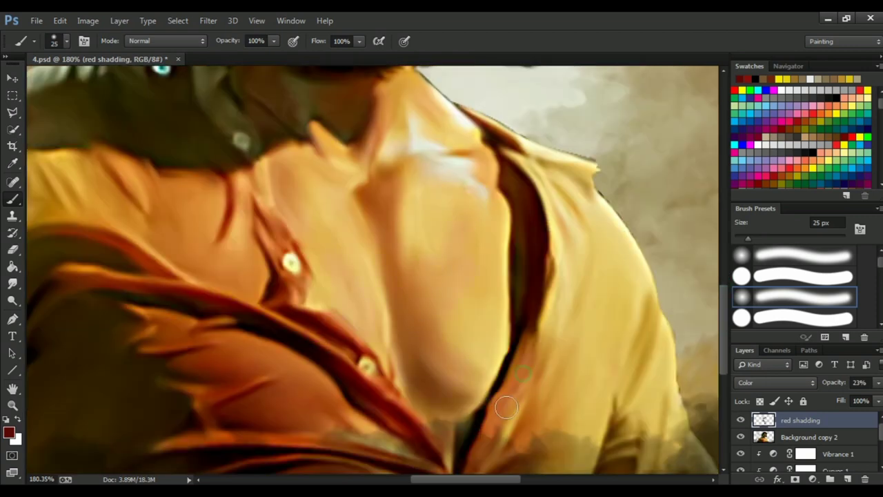
{"action": "scroll", "coordinate": [388, 161], "scroll_direction": "down", "scroll_amount": 2}
{"action": "scroll", "coordinate": [295, 306], "scroll_direction": "down", "scroll_amount": 3}
{"action": "scroll", "coordinate": [422, 177], "scroll_direction": "up", "scroll_amount": 1}
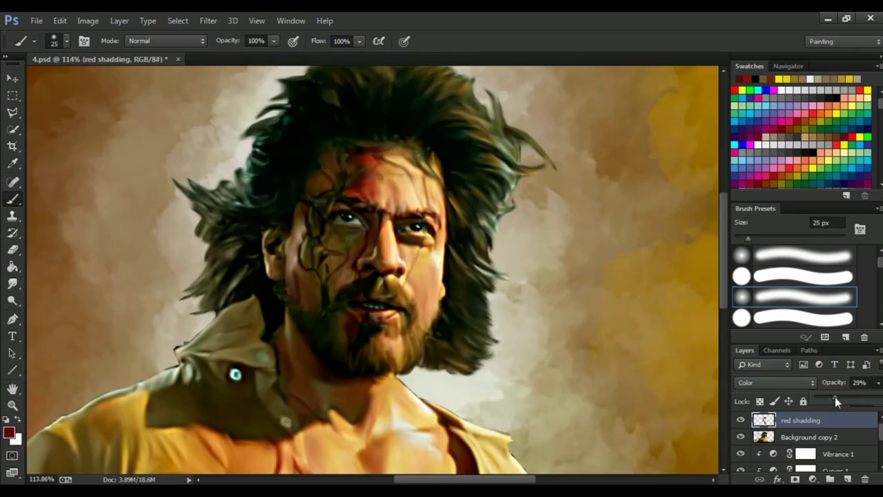
{"action": "left_click_drag", "start_coordinate": [834, 402], "coordinate": [832, 402]}
Blend the red paint with a 35 px Smudge brush and view the whole painting.
{"action": "key", "text": "r"}
{"action": "left_click", "coordinate": [58, 41]}
{"action": "left_click", "coordinate": [104, 194]}
{"action": "scroll", "coordinate": [443, 140], "scroll_direction": "up", "scroll_amount": 1}
{"action": "key", "text": "bracketleft"}
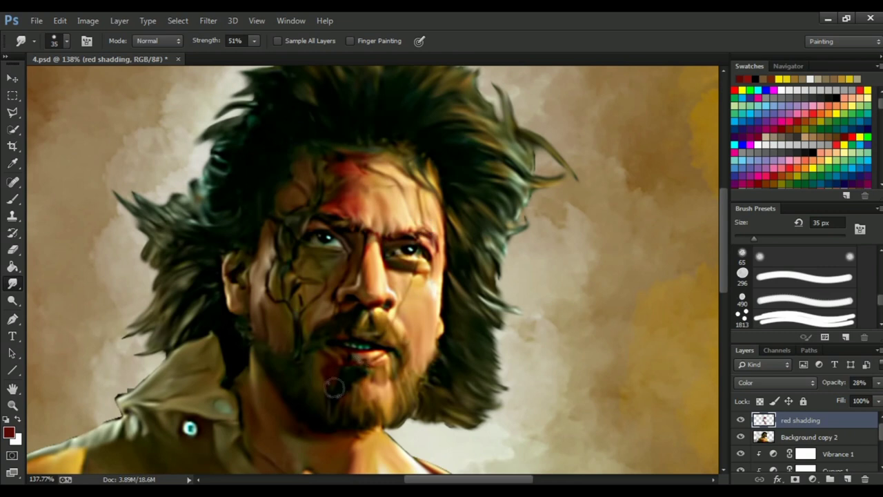
{"action": "scroll", "coordinate": [341, 303], "scroll_direction": "down", "scroll_amount": 5}
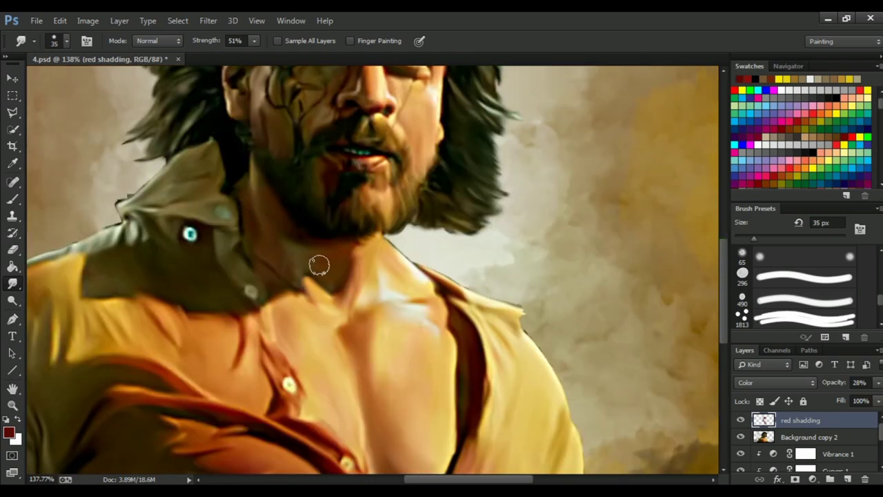
{"action": "left_click_drag", "start_coordinate": [723, 294], "coordinate": [723, 322]}
{"action": "key", "text": "ctrl+0"}
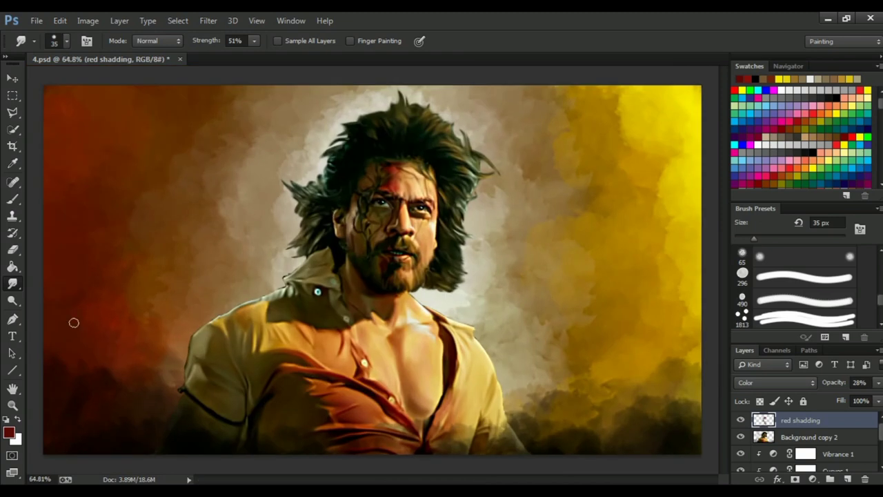
Add a new layer above red shadding and name it 'white'.
{"action": "left_click", "coordinate": [847, 479]}
{"action": "double_click", "coordinate": [830, 419]}
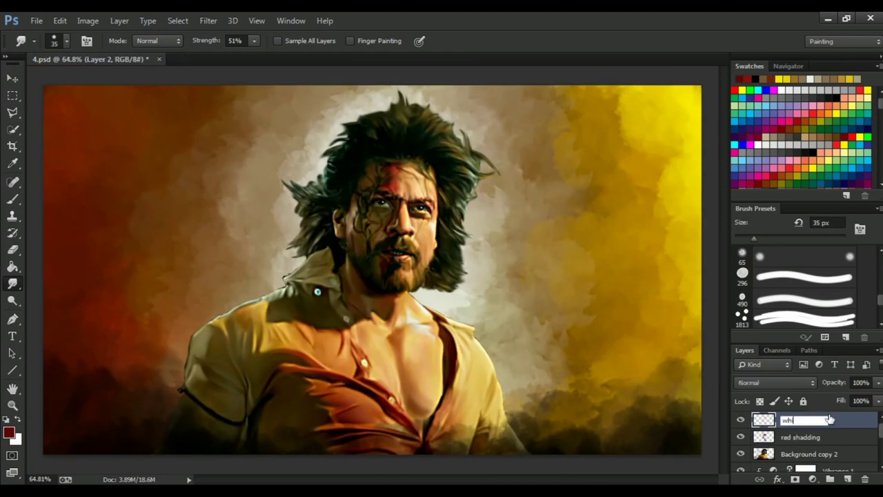
{"action": "type", "text": "ite"}
{"action": "key", "text": "Return"}
Choose white as the paint colour and paint a short highlight on the face.
{"action": "left_click", "coordinate": [13, 198]}
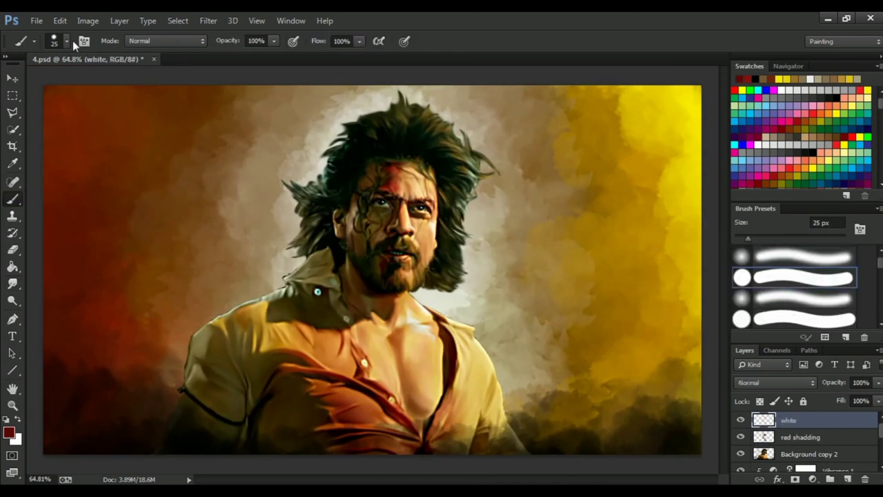
{"action": "scroll", "coordinate": [398, 216], "scroll_direction": "up", "scroll_amount": 3}
{"action": "scroll", "coordinate": [413, 213], "scroll_direction": "up", "scroll_amount": 3}
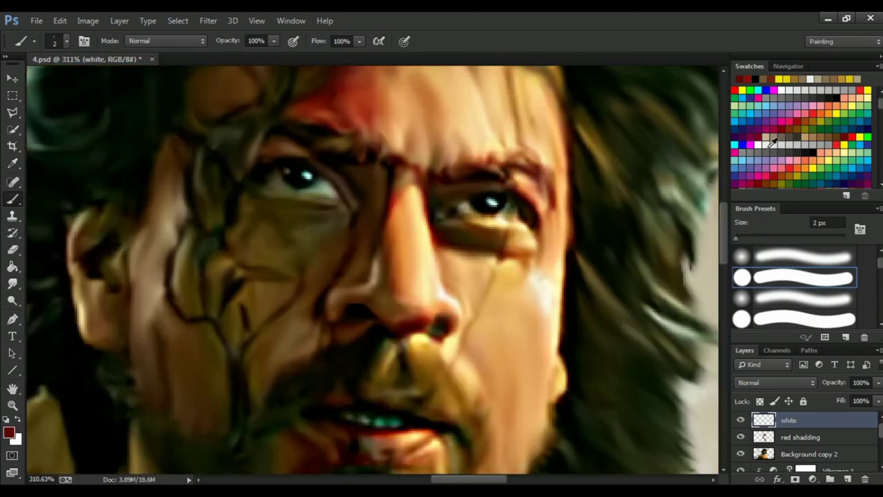
{"action": "left_click", "coordinate": [9, 434]}
{"action": "left_click", "coordinate": [345, 229]}
{"action": "left_click", "coordinate": [633, 216]}
{"action": "left_click_drag", "start_coordinate": [398, 124], "coordinate": [398, 144]}
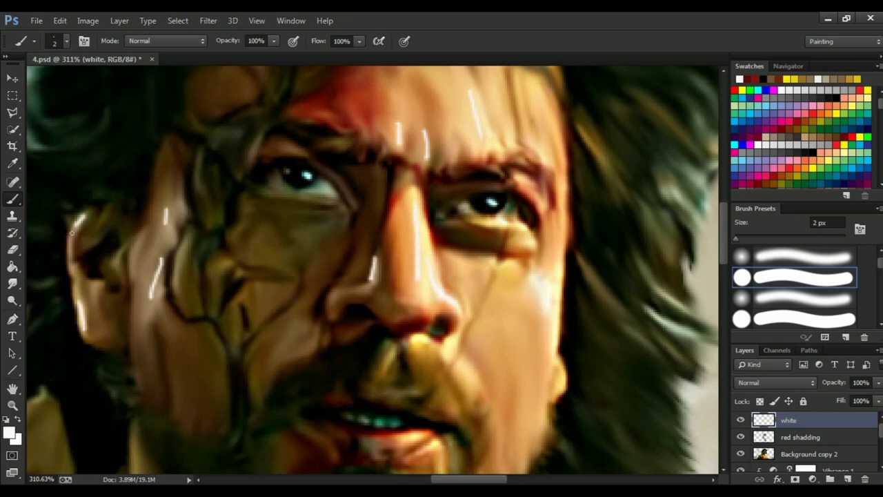
Smudge the white highlights softly into the left cheek and along the nose.
{"action": "scroll", "coordinate": [434, 316], "scroll_direction": "down", "scroll_amount": 5}
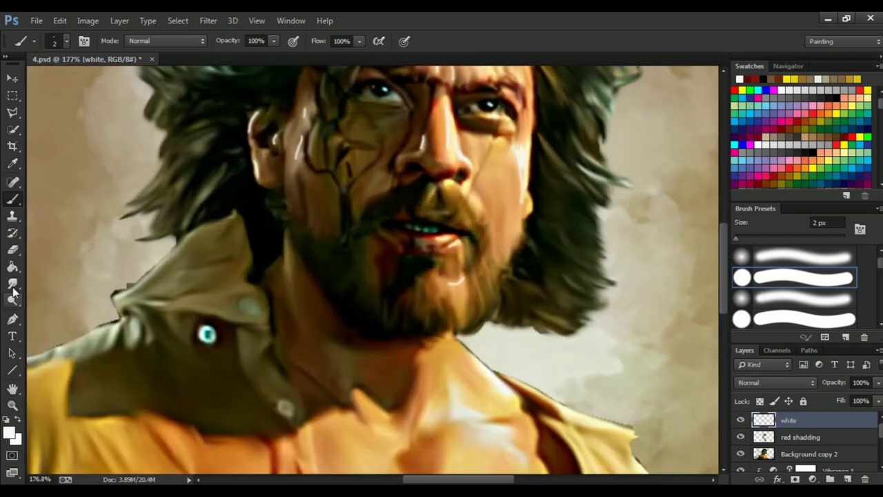
{"action": "key", "text": "r"}
{"action": "scroll", "coordinate": [366, 196], "scroll_direction": "up", "scroll_amount": 5}
{"action": "left_click", "coordinate": [803, 259]}
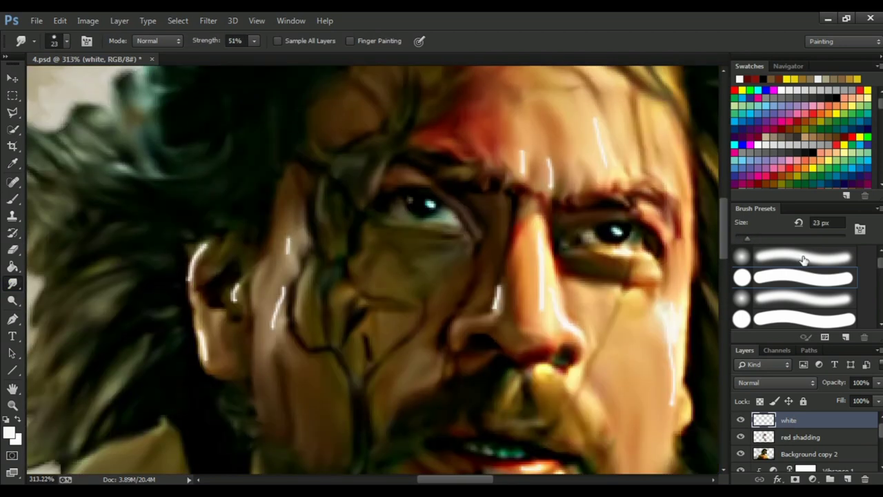
{"action": "key", "text": "bracketright"}
{"action": "left_click_drag", "start_coordinate": [289, 259], "coordinate": [276, 331]}
{"action": "left_click_drag", "start_coordinate": [241, 279], "coordinate": [235, 307]}
{"action": "left_click_drag", "start_coordinate": [200, 234], "coordinate": [193, 289]}
{"action": "left_click_drag", "start_coordinate": [197, 255], "coordinate": [203, 365]}
{"action": "left_click_drag", "start_coordinate": [495, 288], "coordinate": [496, 317]}
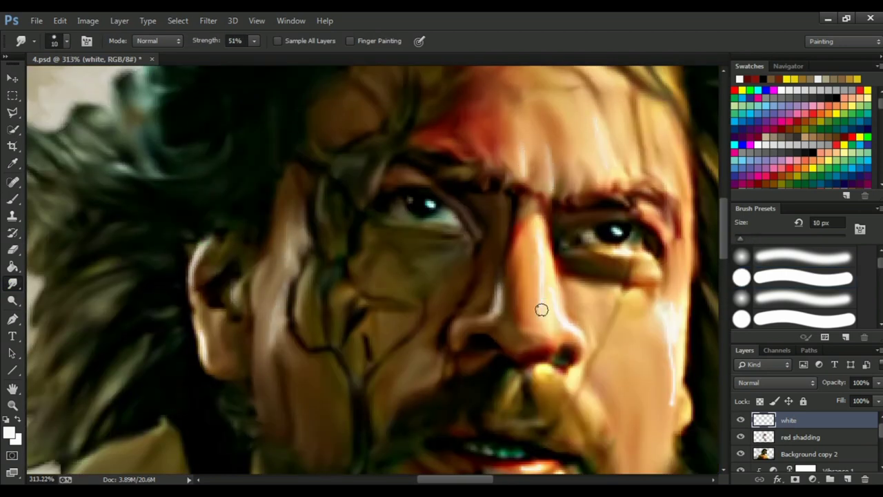
{"action": "scroll", "coordinate": [665, 321], "scroll_direction": "down", "scroll_amount": 2}
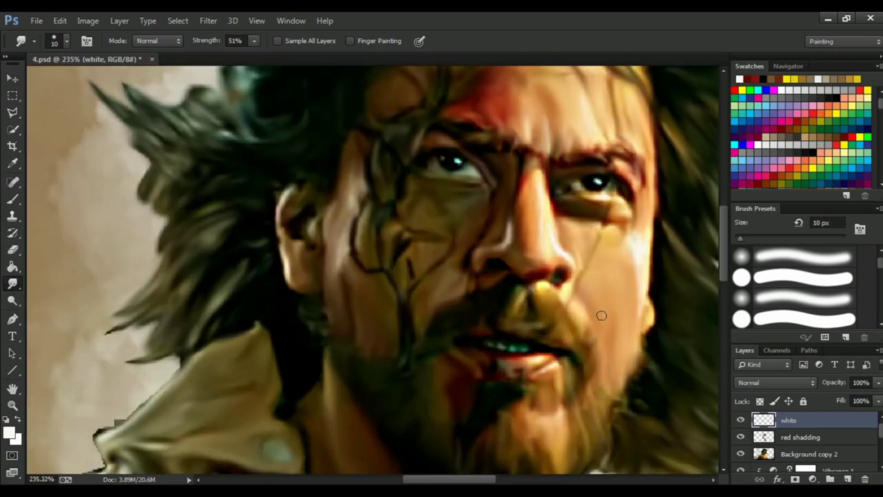
{"action": "scroll", "coordinate": [283, 296], "scroll_direction": "down", "scroll_amount": 3}
Paint a thin white highlight on the chest and smudge it into the skin.
{"action": "key", "text": "b"}
{"action": "scroll", "coordinate": [189, 185], "scroll_direction": "up", "scroll_amount": 3}
{"action": "scroll", "coordinate": [189, 186], "scroll_direction": "down", "scroll_amount": 1}
{"action": "left_click_drag", "start_coordinate": [401, 272], "coordinate": [404, 328]}
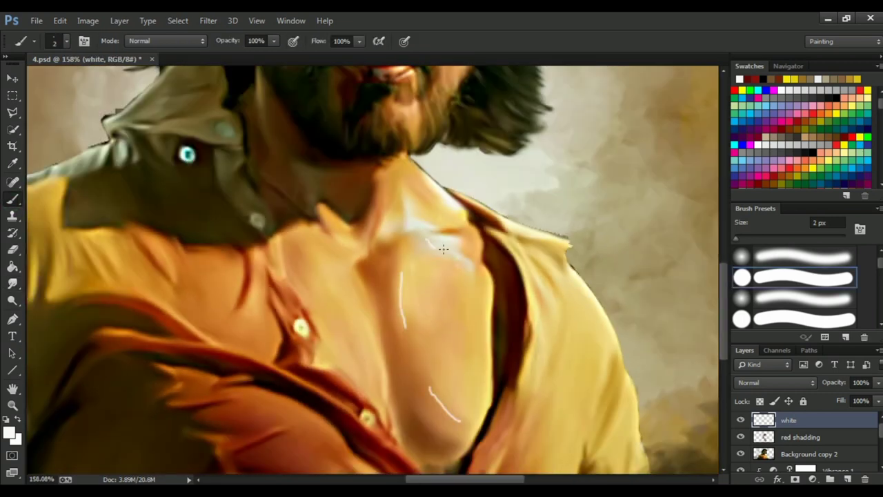
{"action": "scroll", "coordinate": [262, 142], "scroll_direction": "up", "scroll_amount": 2}
{"action": "left_click", "coordinate": [13, 282]}
{"action": "left_click_drag", "start_coordinate": [259, 128], "coordinate": [264, 180]}
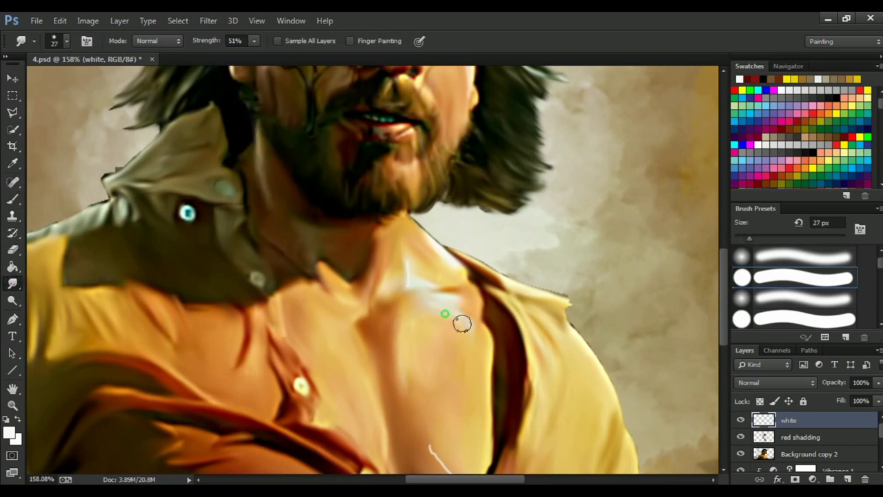
{"action": "scroll", "coordinate": [462, 324], "scroll_direction": "down", "scroll_amount": 3}
{"action": "left_click_drag", "start_coordinate": [423, 345], "coordinate": [456, 378]}
{"action": "key", "text": "ctrl+0"}
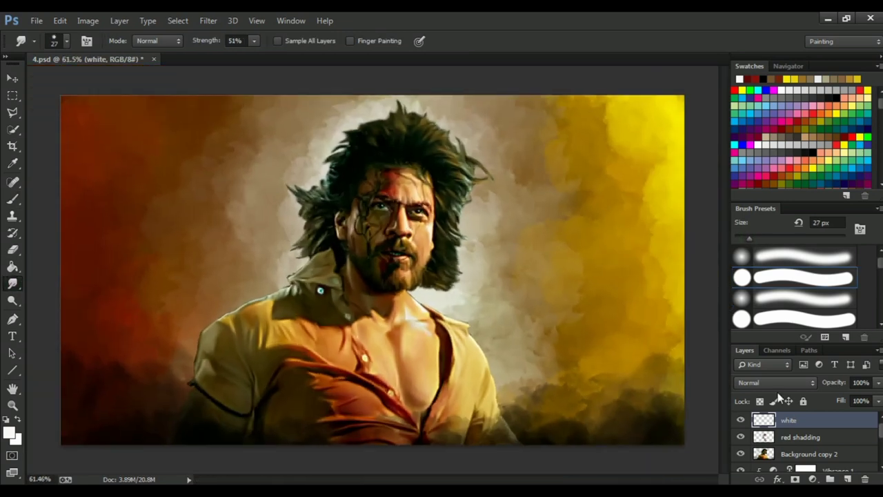
Add a new layer named 'blue' and paint with cyan using the Brush.
{"action": "left_click", "coordinate": [848, 479]}
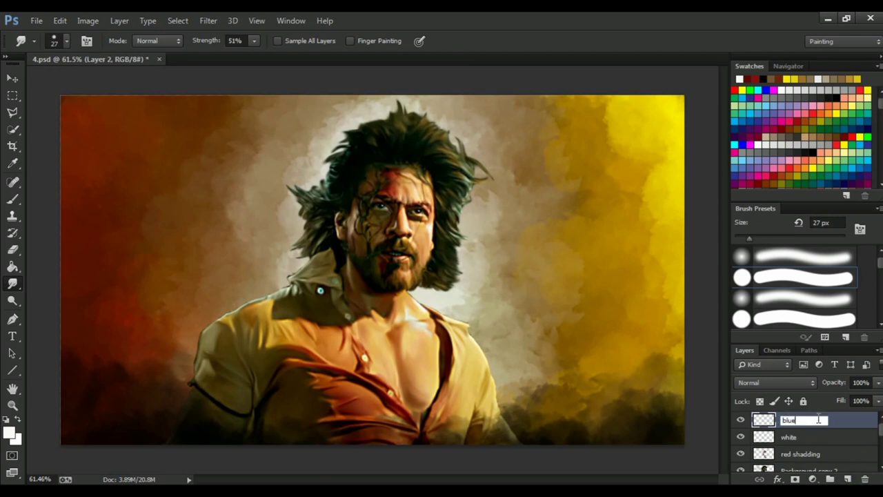
{"action": "key", "text": "Return"}
{"action": "left_click", "coordinate": [735, 143]}
{"action": "key", "text": "b"}
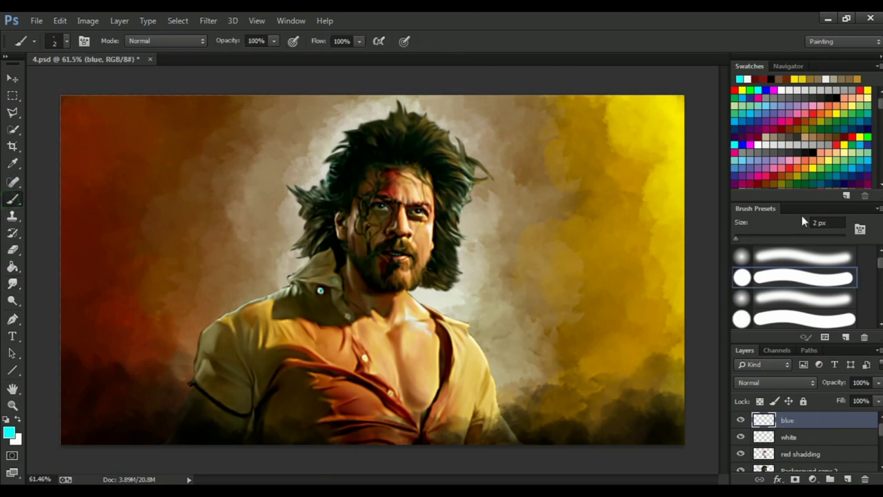
{"action": "scroll", "coordinate": [390, 207], "scroll_direction": "up", "scroll_amount": 3}
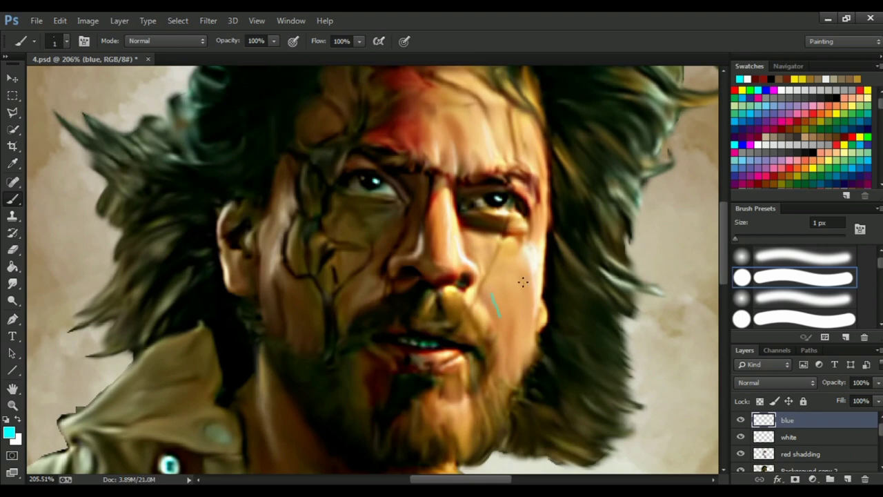
{"action": "scroll", "coordinate": [359, 393], "scroll_direction": "down", "scroll_amount": 5}
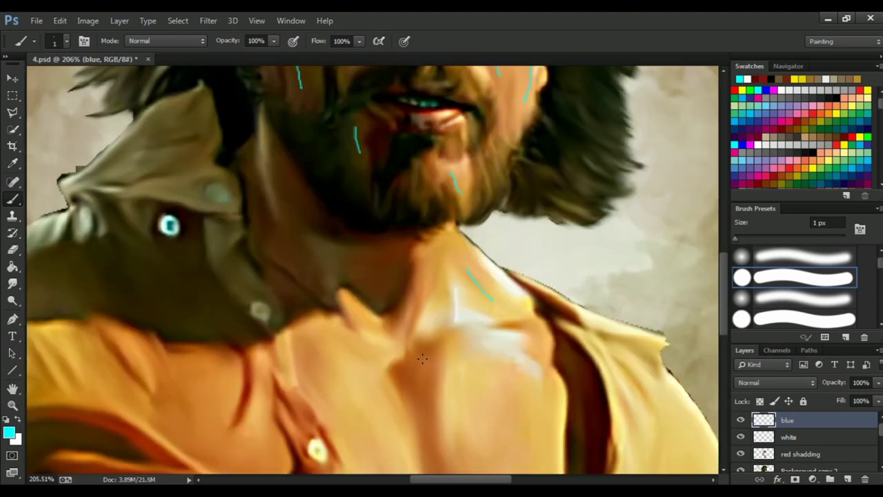
{"action": "scroll", "coordinate": [414, 276], "scroll_direction": "down", "scroll_amount": 2}
Smudge the cyan strokes on the chest, both cheeks and temple, then add another layer.
{"action": "key", "text": "r"}
{"action": "left_click_drag", "start_coordinate": [452, 276], "coordinate": [446, 315]}
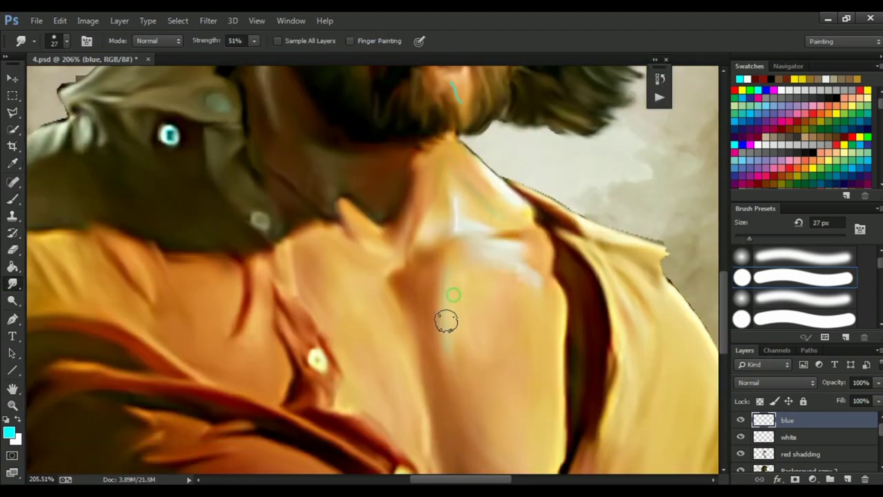
{"action": "scroll", "coordinate": [356, 189], "scroll_direction": "up", "scroll_amount": 2}
{"action": "scroll", "coordinate": [524, 263], "scroll_direction": "up", "scroll_amount": 2}
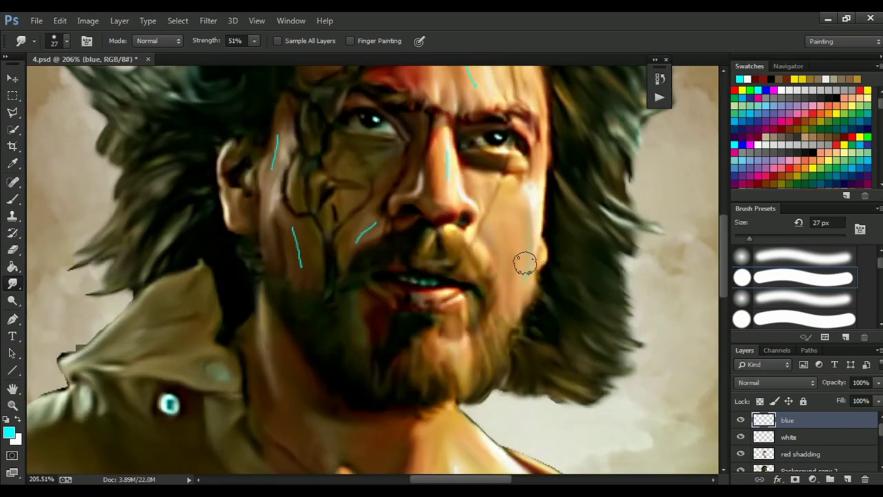
{"action": "left_click_drag", "start_coordinate": [359, 238], "coordinate": [376, 223]}
{"action": "left_click_drag", "start_coordinate": [291, 253], "coordinate": [296, 235]}
{"action": "left_click_drag", "start_coordinate": [276, 138], "coordinate": [275, 162]}
{"action": "scroll", "coordinate": [511, 186], "scroll_direction": "up", "scroll_amount": 2}
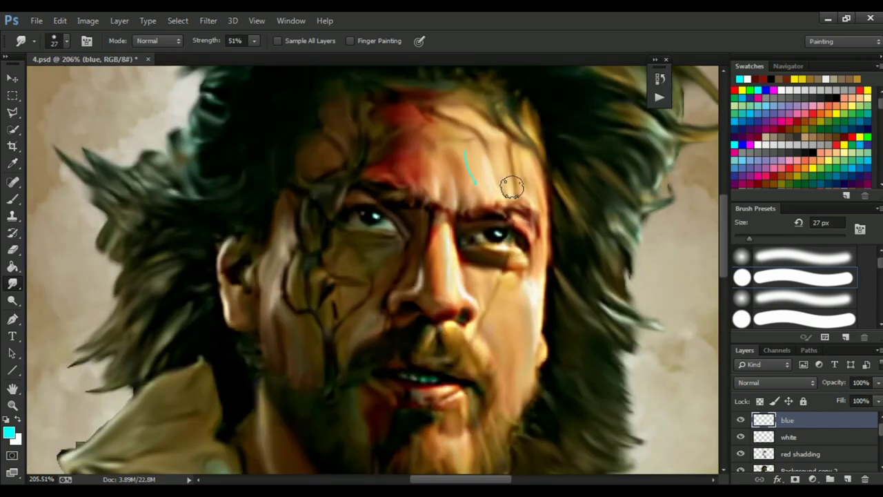
{"action": "scroll", "coordinate": [441, 310], "scroll_direction": "down", "scroll_amount": 5}
{"action": "scroll", "coordinate": [442, 310], "scroll_direction": "down", "scroll_amount": 2}
{"action": "left_click", "coordinate": [847, 479]}
{"action": "double_click", "coordinate": [793, 419]}
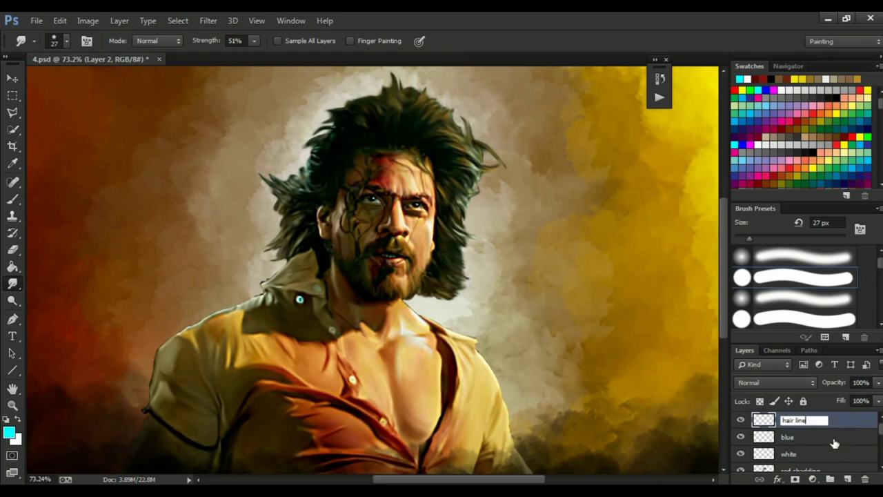
Name the layer 'hair line' and paint thin dark strands sampled from the hair across the crown.
{"action": "key", "text": "Return"}
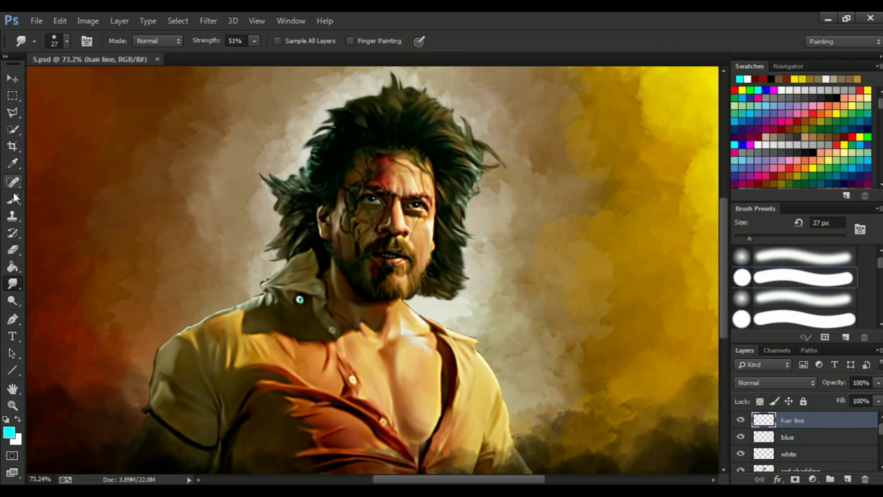
{"action": "left_click", "coordinate": [13, 198]}
{"action": "scroll", "coordinate": [430, 138], "scroll_direction": "up", "scroll_amount": 1}
{"action": "scroll", "coordinate": [432, 214], "scroll_direction": "up", "scroll_amount": 3}
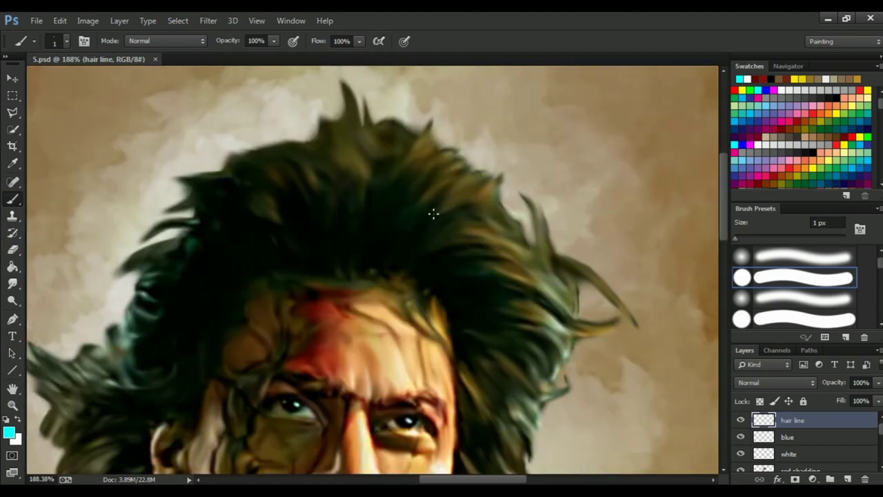
{"action": "scroll", "coordinate": [495, 273], "scroll_direction": "up", "scroll_amount": 2}
{"action": "left_click", "coordinate": [393, 188], "text": "alt"}
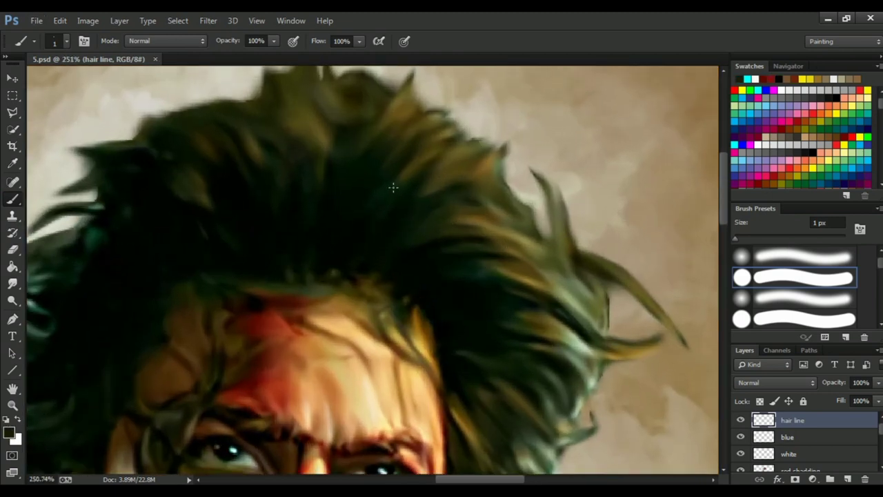
{"action": "left_click_drag", "start_coordinate": [518, 234], "coordinate": [540, 244]}
{"action": "left_click_drag", "start_coordinate": [499, 266], "coordinate": [582, 308]}
{"action": "left_click_drag", "start_coordinate": [522, 204], "coordinate": [486, 232]}
{"action": "left_click_drag", "start_coordinate": [547, 188], "coordinate": [603, 333]}
{"action": "left_click_drag", "start_coordinate": [421, 155], "coordinate": [491, 251]}
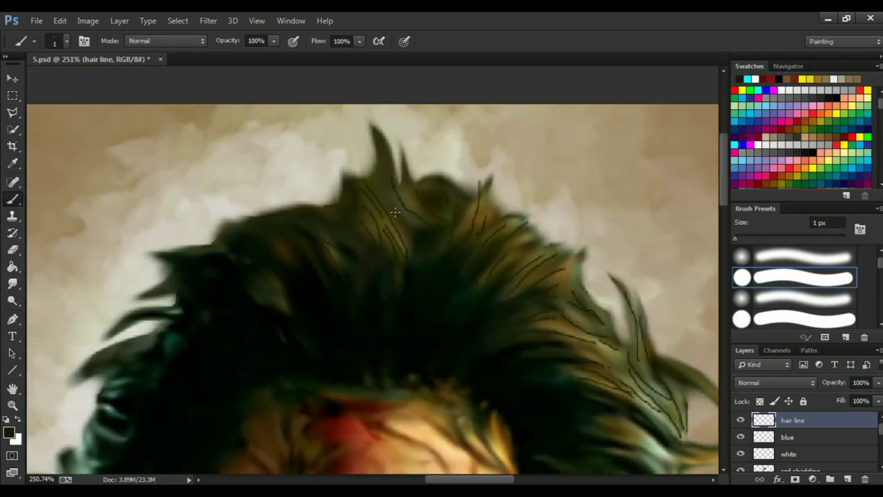
Draw more dark hair strands beside the right side of the face.
{"action": "left_click_drag", "start_coordinate": [229, 267], "coordinate": [385, 203]}
{"action": "scroll", "coordinate": [467, 226], "scroll_direction": "left", "scroll_amount": 5}
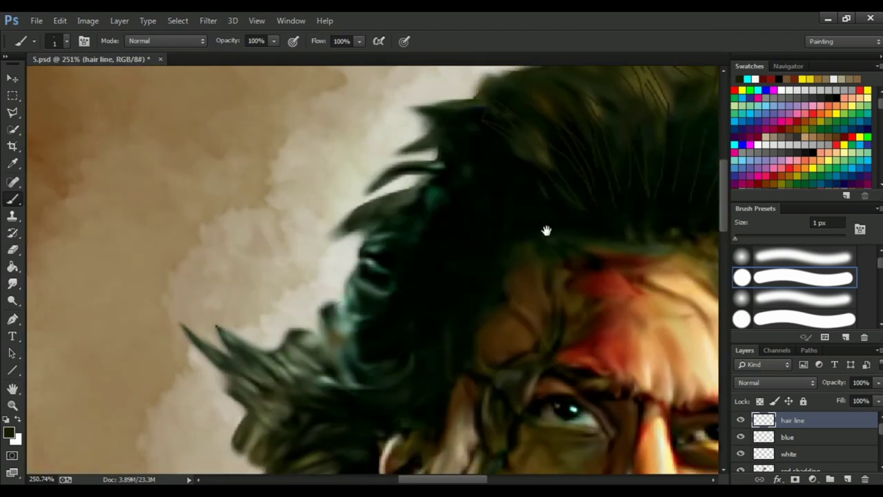
{"action": "scroll", "coordinate": [546, 230], "scroll_direction": "right", "scroll_amount": 3}
{"action": "scroll", "coordinate": [561, 222], "scroll_direction": "up", "scroll_amount": 1}
{"action": "scroll", "coordinate": [532, 345], "scroll_direction": "down", "scroll_amount": 4}
{"action": "scroll", "coordinate": [532, 345], "scroll_direction": "right", "scroll_amount": 3}
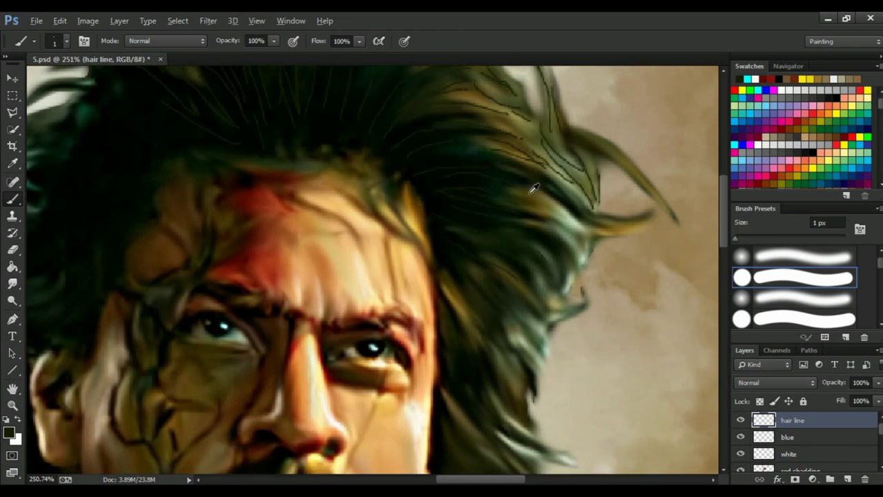
{"action": "scroll", "coordinate": [503, 269], "scroll_direction": "down", "scroll_amount": 3}
{"action": "scroll", "coordinate": [463, 337], "scroll_direction": "down", "scroll_amount": 2}
{"action": "left_click_drag", "start_coordinate": [422, 321], "coordinate": [477, 383]}
{"action": "left_click_drag", "start_coordinate": [407, 398], "coordinate": [455, 432]}
{"action": "left_click_drag", "start_coordinate": [389, 311], "coordinate": [442, 376]}
{"action": "left_click_drag", "start_coordinate": [388, 335], "coordinate": [404, 408]}
{"action": "scroll", "coordinate": [386, 338], "scroll_direction": "up", "scroll_amount": 2}
{"action": "left_click", "coordinate": [442, 345], "text": "alt"}
Paint light strands along the top of the hair.
{"action": "scroll", "coordinate": [456, 242], "scroll_direction": "down", "scroll_amount": 2}
{"action": "scroll", "coordinate": [455, 235], "scroll_direction": "up", "scroll_amount": 3}
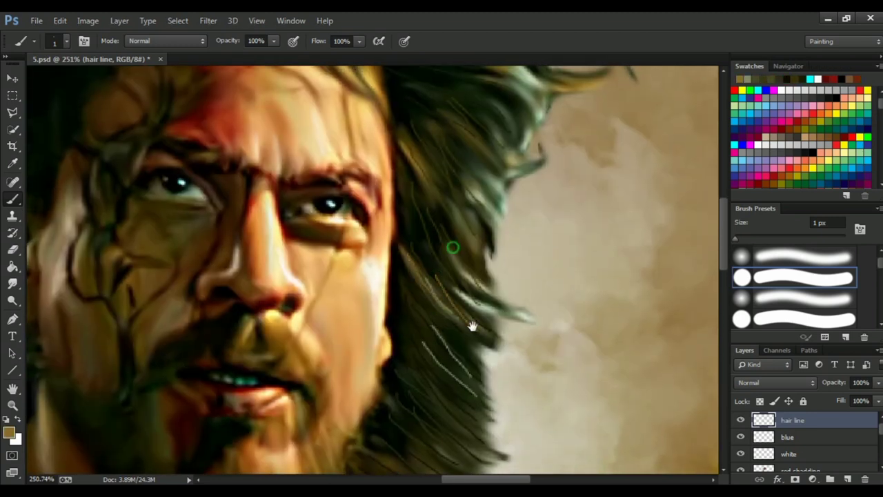
{"action": "scroll", "coordinate": [476, 255], "scroll_direction": "up", "scroll_amount": 2}
{"action": "left_click_drag", "start_coordinate": [474, 200], "coordinate": [548, 229]}
{"action": "scroll", "coordinate": [483, 221], "scroll_direction": "up", "scroll_amount": 3}
{"action": "left_click_drag", "start_coordinate": [486, 271], "coordinate": [524, 291]}
{"action": "scroll", "coordinate": [483, 283], "scroll_direction": "up", "scroll_amount": 3}
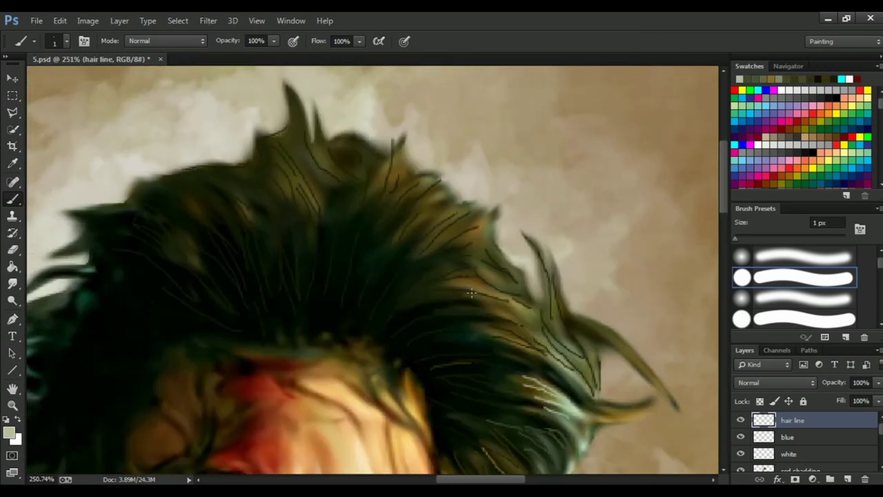
{"action": "scroll", "coordinate": [458, 282], "scroll_direction": "up", "scroll_amount": 5}
{"action": "scroll", "coordinate": [456, 284], "scroll_direction": "down", "scroll_amount": 2}
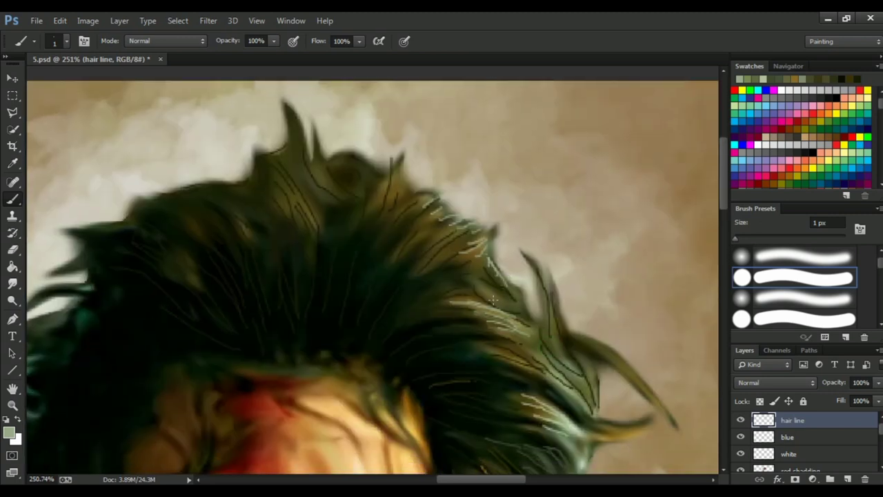
{"action": "scroll", "coordinate": [452, 285], "scroll_direction": "up", "scroll_amount": 2}
{"action": "left_click_drag", "start_coordinate": [428, 194], "coordinate": [355, 248]}
Add a couple of faint, thin light strands within the hair.
{"action": "scroll", "coordinate": [445, 288], "scroll_direction": "down", "scroll_amount": 1}
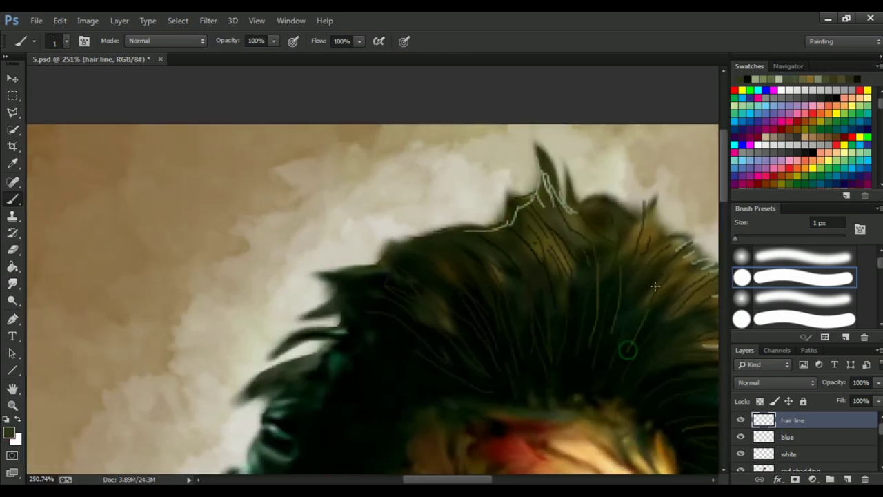
{"action": "scroll", "coordinate": [538, 269], "scroll_direction": "down", "scroll_amount": 3}
{"action": "scroll", "coordinate": [538, 269], "scroll_direction": "left", "scroll_amount": 2}
{"action": "left_click_drag", "start_coordinate": [496, 265], "coordinate": [417, 231]}
{"action": "left_click_drag", "start_coordinate": [461, 269], "coordinate": [394, 243]}
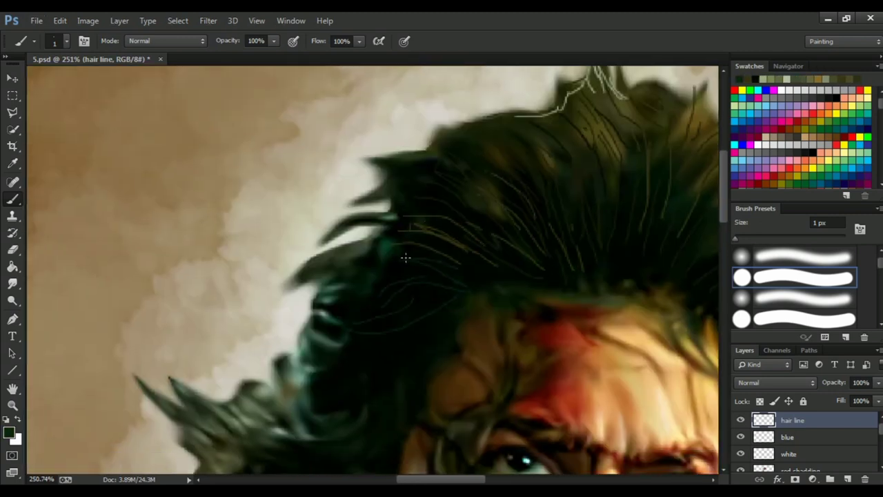
Paint light and dark strands over the lower-left hair.
{"action": "scroll", "coordinate": [366, 358], "scroll_direction": "down", "scroll_amount": 3}
{"action": "scroll", "coordinate": [366, 358], "scroll_direction": "left", "scroll_amount": 2}
{"action": "left_click_drag", "start_coordinate": [238, 321], "coordinate": [310, 379]}
{"action": "left_click_drag", "start_coordinate": [343, 318], "coordinate": [376, 349]}
{"action": "left_click_drag", "start_coordinate": [309, 358], "coordinate": [371, 376]}
{"action": "scroll", "coordinate": [302, 416], "scroll_direction": "down", "scroll_amount": 3}
{"action": "left_click_drag", "start_coordinate": [287, 300], "coordinate": [262, 338]}
{"action": "scroll", "coordinate": [296, 373], "scroll_direction": "down", "scroll_amount": 5}
{"action": "scroll", "coordinate": [297, 372], "scroll_direction": "left", "scroll_amount": 3}
{"action": "left_click_drag", "start_coordinate": [435, 296], "coordinate": [376, 363]}
Draw light strands along the hair tip and toward the top of the hair.
{"action": "scroll", "coordinate": [479, 451], "scroll_direction": "down", "scroll_amount": 3}
{"action": "scroll", "coordinate": [479, 451], "scroll_direction": "left", "scroll_amount": 3}
{"action": "scroll", "coordinate": [479, 451], "scroll_direction": "up", "scroll_amount": 5}
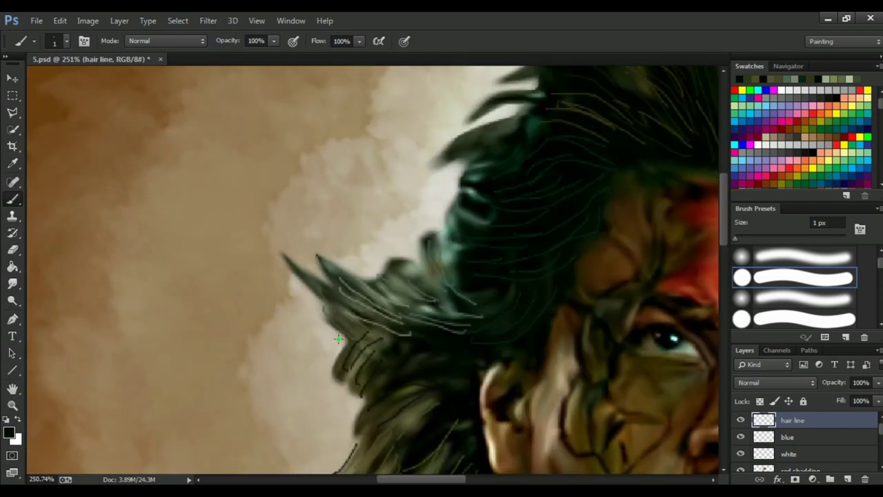
{"action": "scroll", "coordinate": [301, 238], "scroll_direction": "up", "scroll_amount": 1}
{"action": "left_click_drag", "start_coordinate": [301, 238], "coordinate": [362, 284]}
{"action": "left_click_drag", "start_coordinate": [448, 233], "coordinate": [424, 258]}
{"action": "scroll", "coordinate": [424, 259], "scroll_direction": "up", "scroll_amount": 3}
{"action": "scroll", "coordinate": [424, 259], "scroll_direction": "right", "scroll_amount": 1}
{"action": "left_click_drag", "start_coordinate": [412, 240], "coordinate": [512, 206]}
{"action": "left_click_drag", "start_coordinate": [447, 271], "coordinate": [482, 180]}
{"action": "scroll", "coordinate": [548, 173], "scroll_direction": "up", "scroll_amount": 3}
{"action": "left_click_drag", "start_coordinate": [502, 227], "coordinate": [364, 279]}
Paint thin strands along the right side of the hair.
{"action": "scroll", "coordinate": [483, 276], "scroll_direction": "up", "scroll_amount": 3}
{"action": "mouse_move", "coordinate": [483, 262]}
{"action": "left_mouse_down"}
{"action": "mouse_move", "coordinate": [493, 318]}
{"action": "mouse_move", "coordinate": [483, 314]}
{"action": "left_mouse_up"}
{"action": "left_click_drag", "start_coordinate": [476, 155], "coordinate": [517, 201]}
{"action": "left_click_drag", "start_coordinate": [483, 317], "coordinate": [166, 131]}
{"action": "left_click_drag", "start_coordinate": [334, 109], "coordinate": [441, 221]}
{"action": "mouse_move", "coordinate": [449, 193]}
{"action": "left_mouse_down"}
{"action": "mouse_move", "coordinate": [511, 246]}
{"action": "mouse_move", "coordinate": [441, 257]}
{"action": "mouse_move", "coordinate": [424, 276]}
{"action": "mouse_move", "coordinate": [457, 240]}
{"action": "mouse_move", "coordinate": [434, 293]}
{"action": "left_mouse_up"}
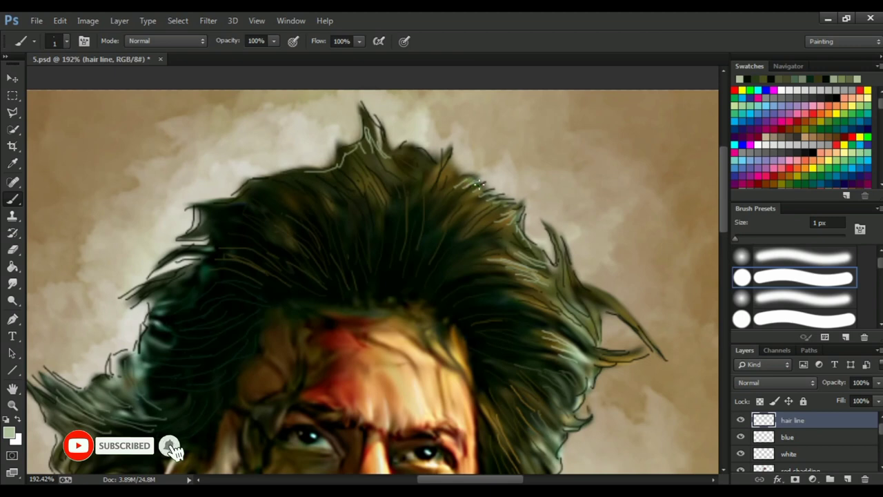
Add thin strands along the left hair edge near the face.
{"action": "left_click_drag", "start_coordinate": [321, 161], "coordinate": [371, 172]}
{"action": "mouse_move", "coordinate": [318, 179]}
{"action": "left_mouse_down"}
{"action": "mouse_move", "coordinate": [306, 227]}
{"action": "mouse_move", "coordinate": [280, 257]}
{"action": "left_mouse_up"}
{"action": "left_click_drag", "start_coordinate": [319, 200], "coordinate": [283, 256]}
{"action": "mouse_move", "coordinate": [296, 290]}
{"action": "left_mouse_down"}
{"action": "mouse_move", "coordinate": [312, 226]}
{"action": "mouse_move", "coordinate": [269, 331]}
{"action": "left_mouse_up"}
{"action": "left_click_drag", "start_coordinate": [333, 241], "coordinate": [262, 317]}
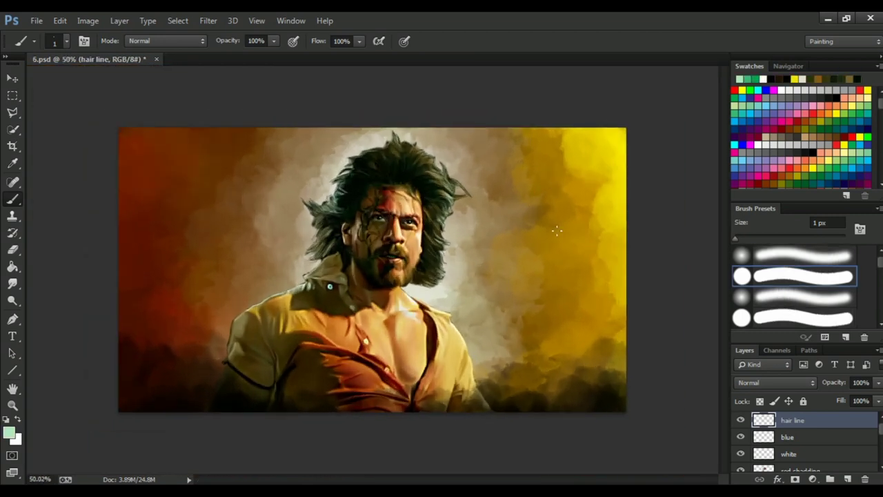
Add a Color Balance adjustment layer, trial Highlights values, then reset to defaults.
{"action": "left_click", "coordinate": [812, 479]}
{"action": "left_click", "coordinate": [765, 337]}
{"action": "left_click", "coordinate": [710, 264]}
{"action": "left_click", "coordinate": [683, 299]}
{"action": "left_click_drag", "start_coordinate": [684, 296], "coordinate": [682, 296]}
{"action": "left_click", "coordinate": [744, 290]}
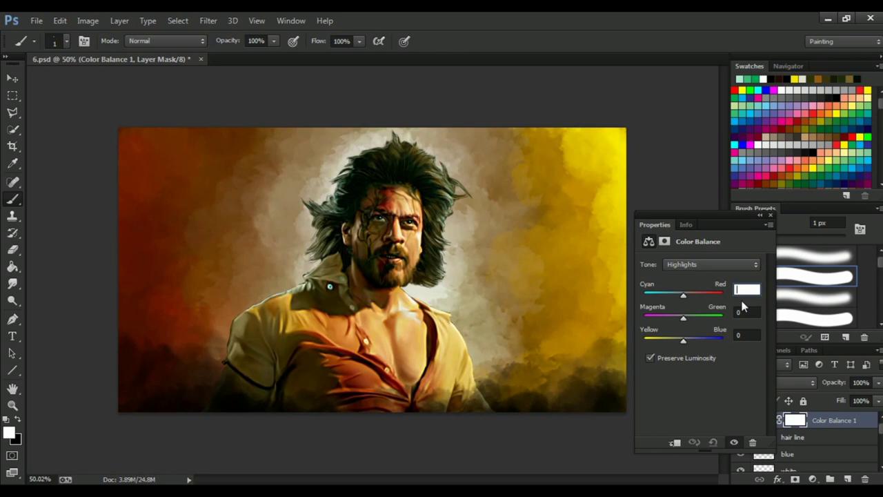
{"action": "left_click_drag", "start_coordinate": [683, 320], "coordinate": [666, 341]}
{"action": "left_click", "coordinate": [712, 440]}
Place Color Balance 1 above Layer 1 and set its Highlights to +2, +10, −31.
{"action": "left_click_drag", "start_coordinate": [661, 204], "coordinate": [569, 174]}
{"action": "left_click_drag", "start_coordinate": [845, 420], "coordinate": [835, 461]}
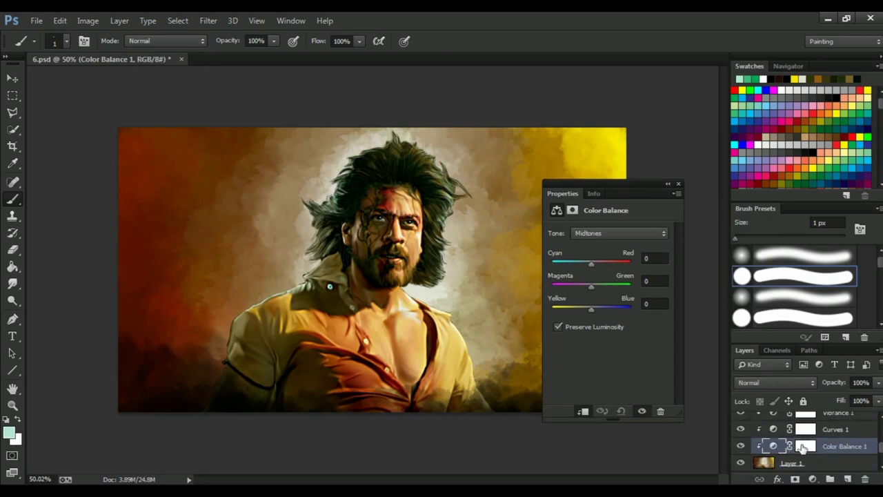
{"action": "left_click", "coordinate": [620, 232]}
{"action": "left_click", "coordinate": [591, 262]}
{"action": "mouse_move", "coordinate": [591, 309]}
{"action": "left_mouse_down"}
{"action": "mouse_move", "coordinate": [604, 311]}
{"action": "mouse_move", "coordinate": [574, 311]}
{"action": "left_mouse_up"}
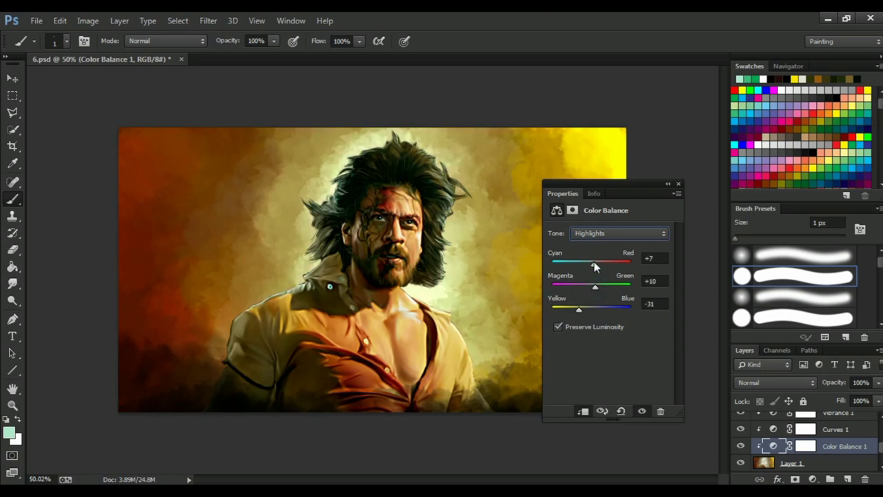
{"action": "left_click_drag", "start_coordinate": [590, 262], "coordinate": [594, 262]}
Close the Color Balance properties and zoom to view the whole finished portrait.
{"action": "left_click", "coordinate": [667, 184]}
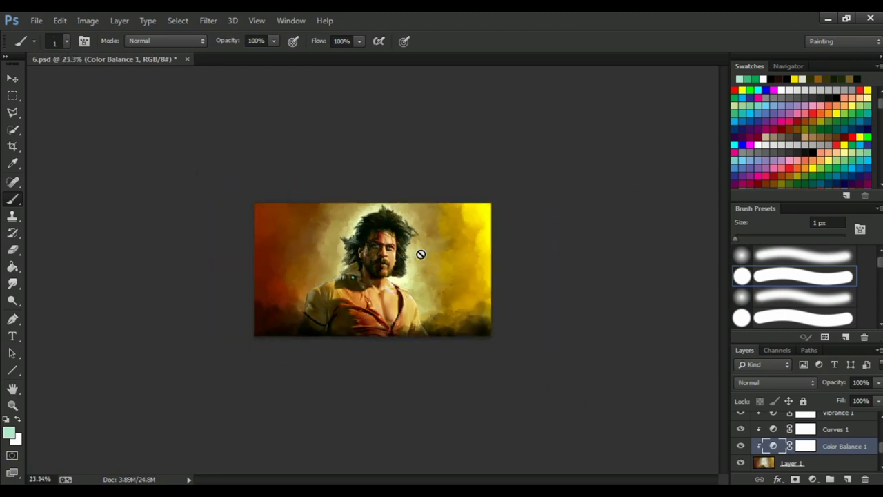
{"action": "scroll", "coordinate": [418, 253], "scroll_direction": "up", "scroll_amount": 3}
{"action": "scroll", "coordinate": [426, 246], "scroll_direction": "up", "scroll_amount": 2}
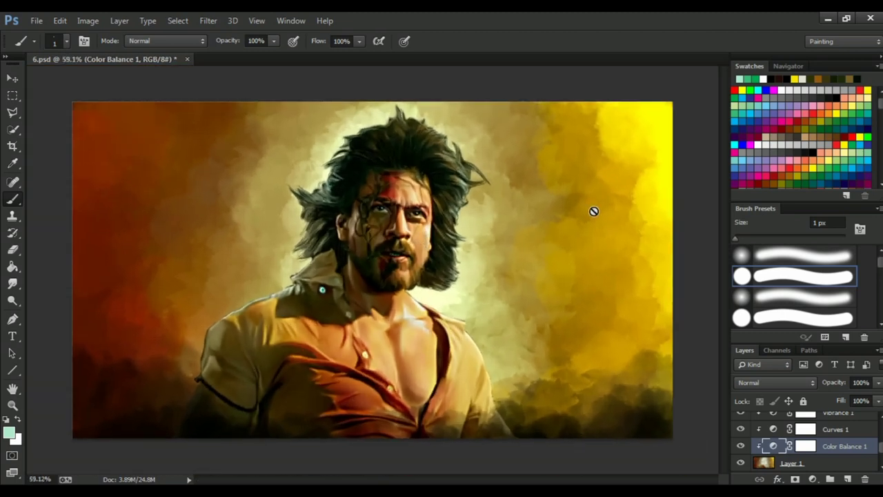